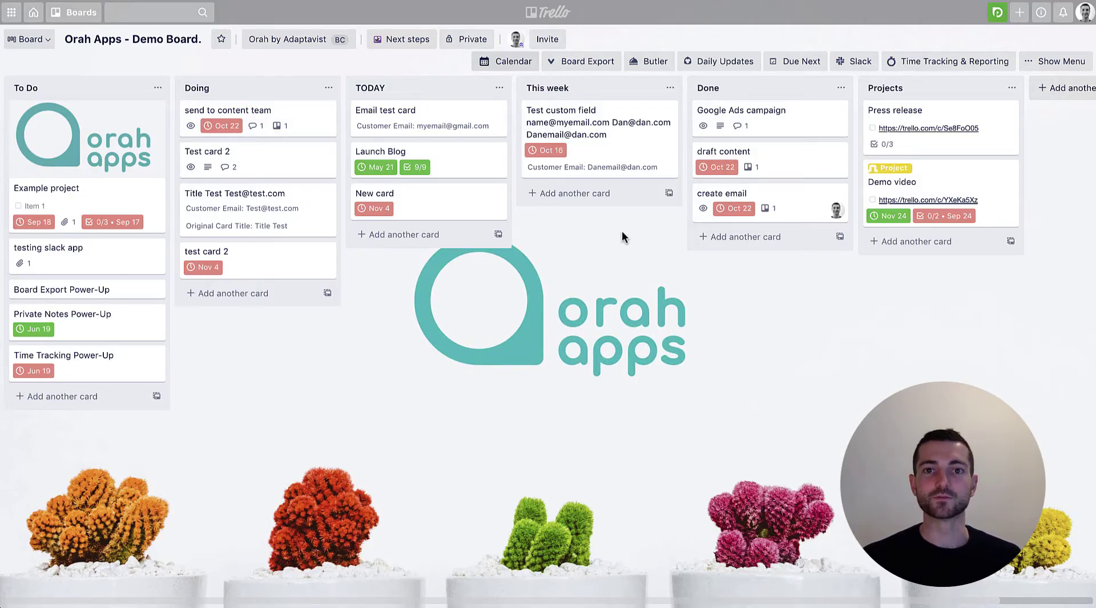
# Open the board's Butler rules, start a new rule and show the trigger choices
pyautogui.click(651, 63)
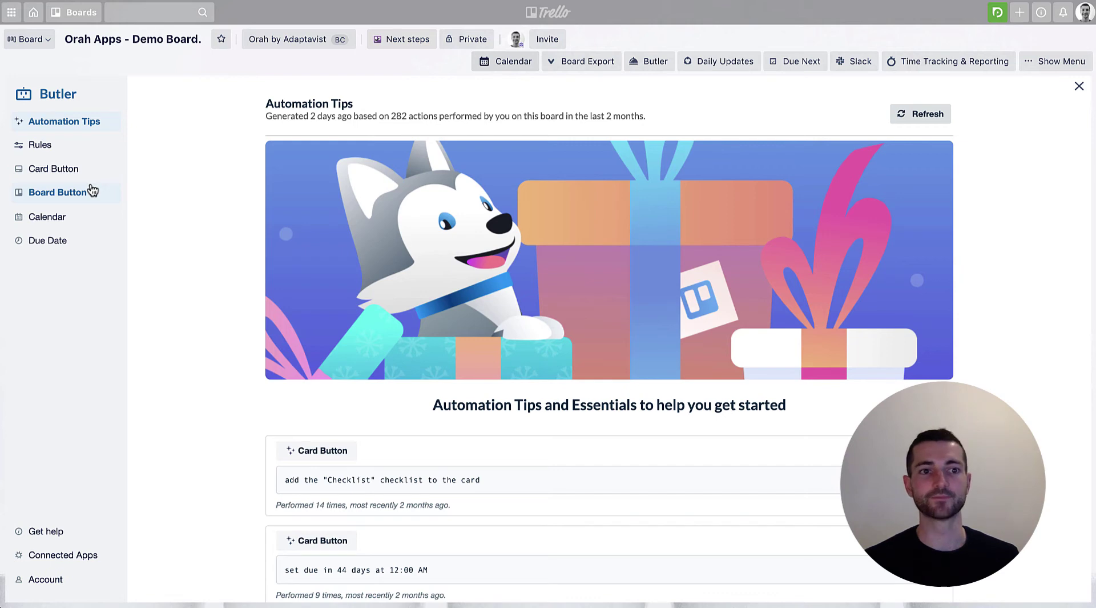
pyautogui.click(94, 155)
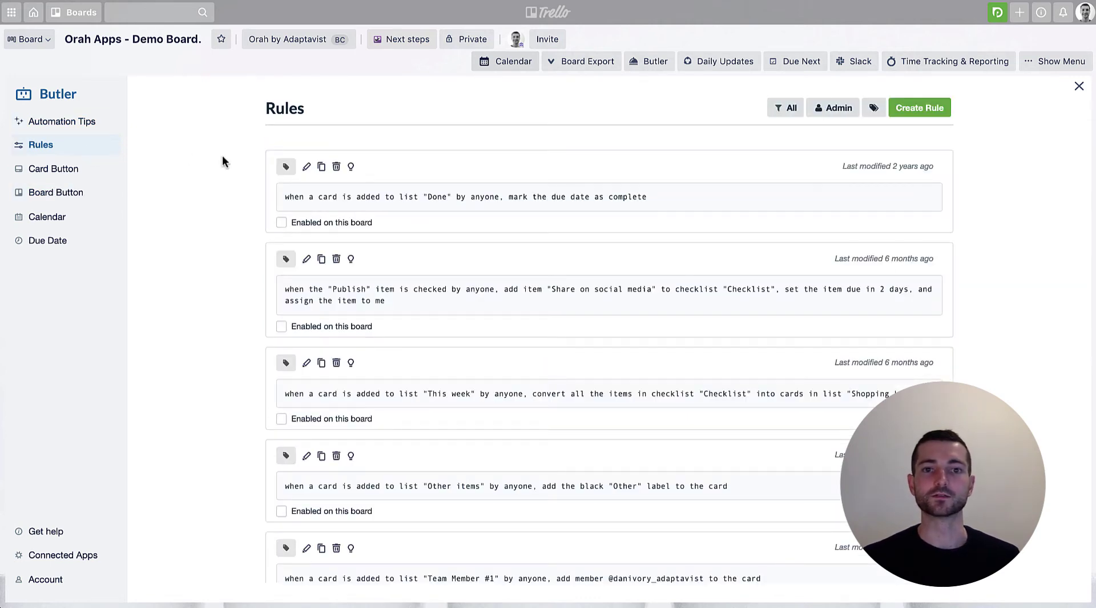
pyautogui.click(915, 117)
pyautogui.click(638, 221)
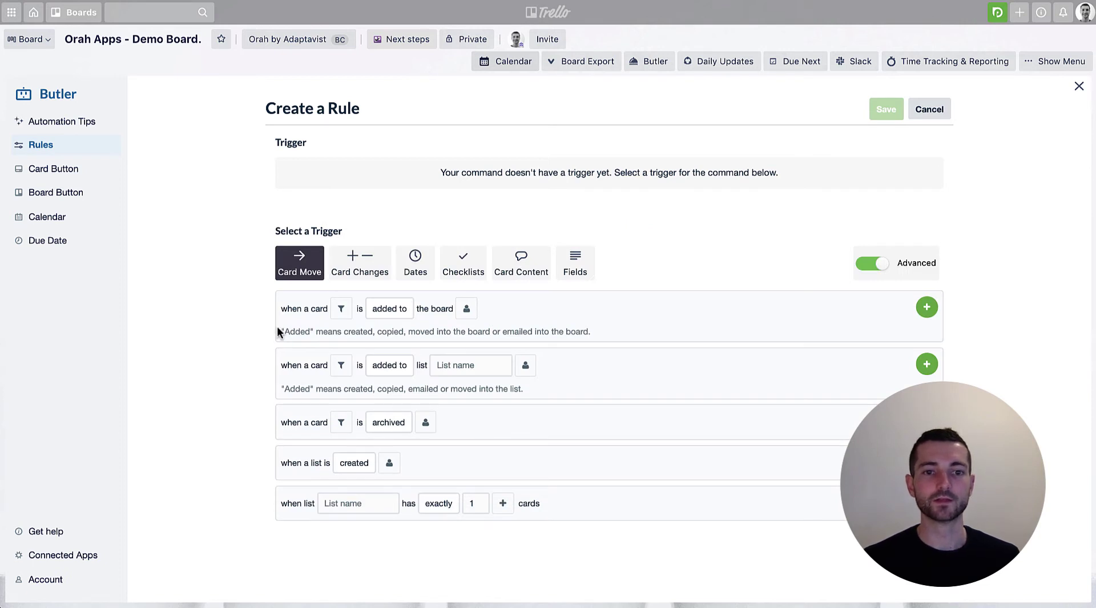
# Set the rule's trigger to "when the green label is added to a card", leaving the card filter and member options unrestricted
pyautogui.click(359, 276)
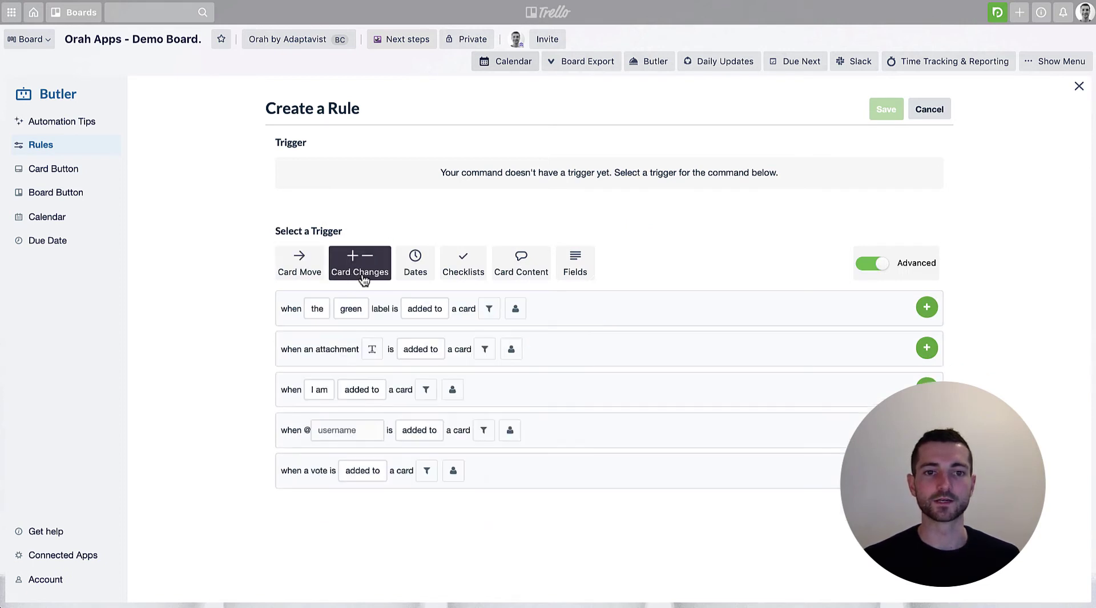
pyautogui.click(310, 315)
pyautogui.click(349, 309)
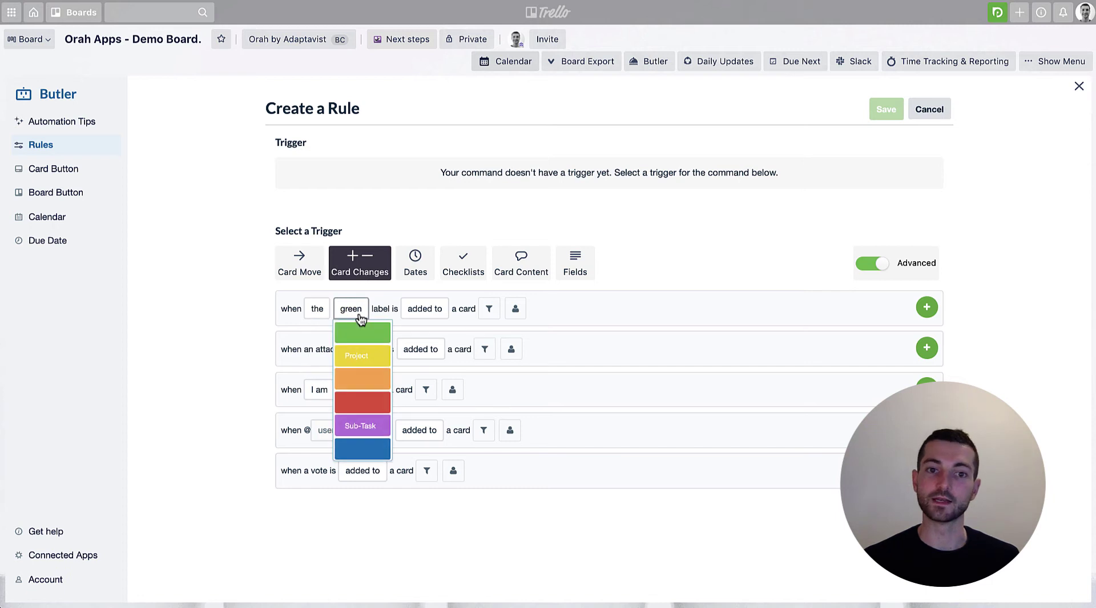
pyautogui.click(424, 309)
pyautogui.click(467, 312)
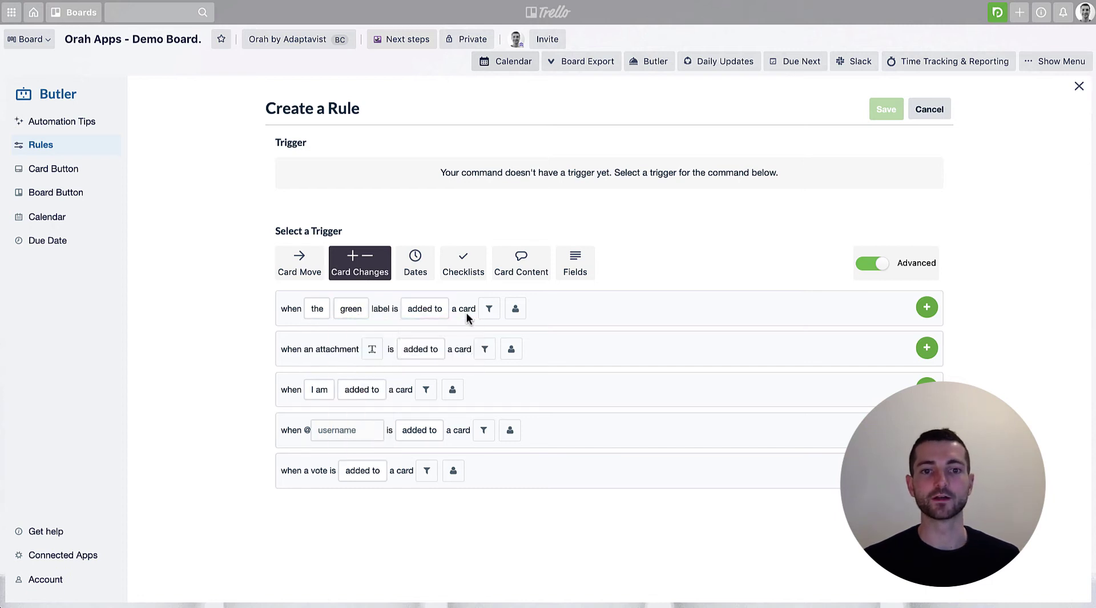
pyautogui.click(486, 311)
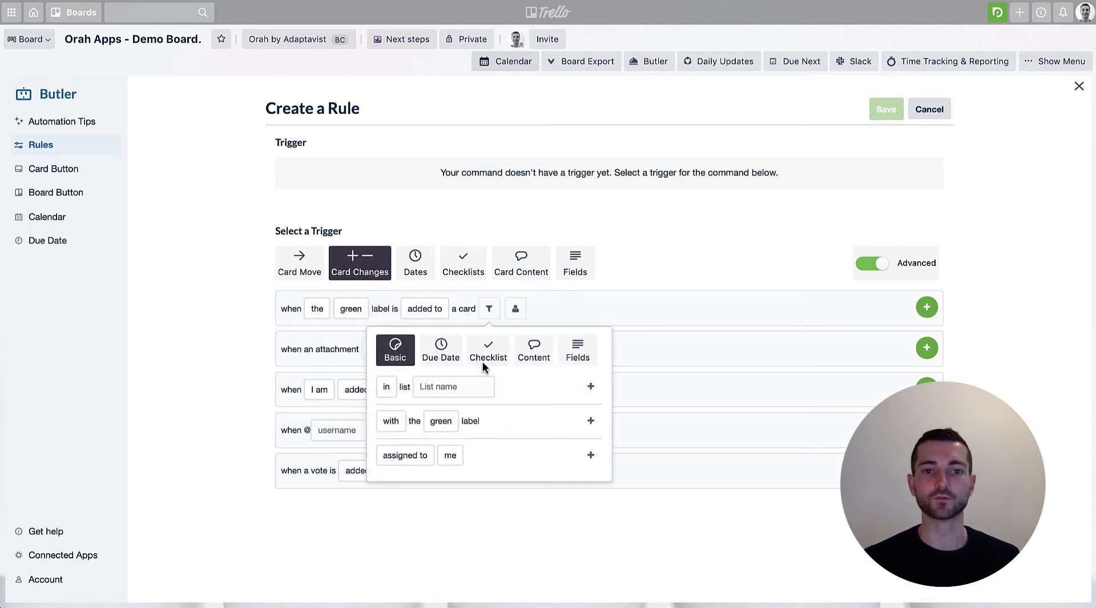
pyautogui.click(640, 341)
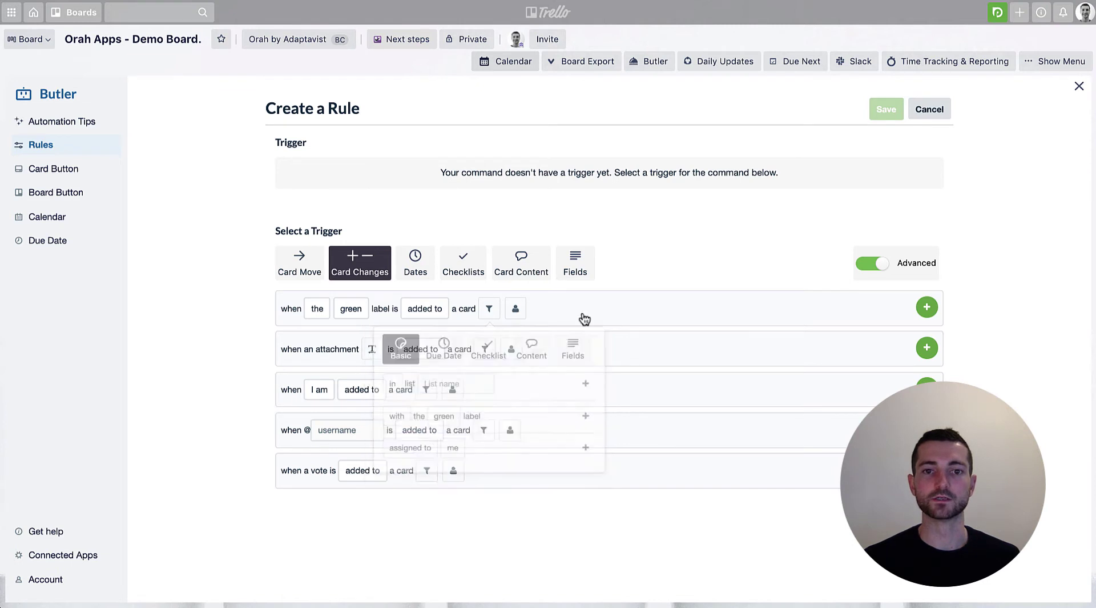
pyautogui.click(515, 309)
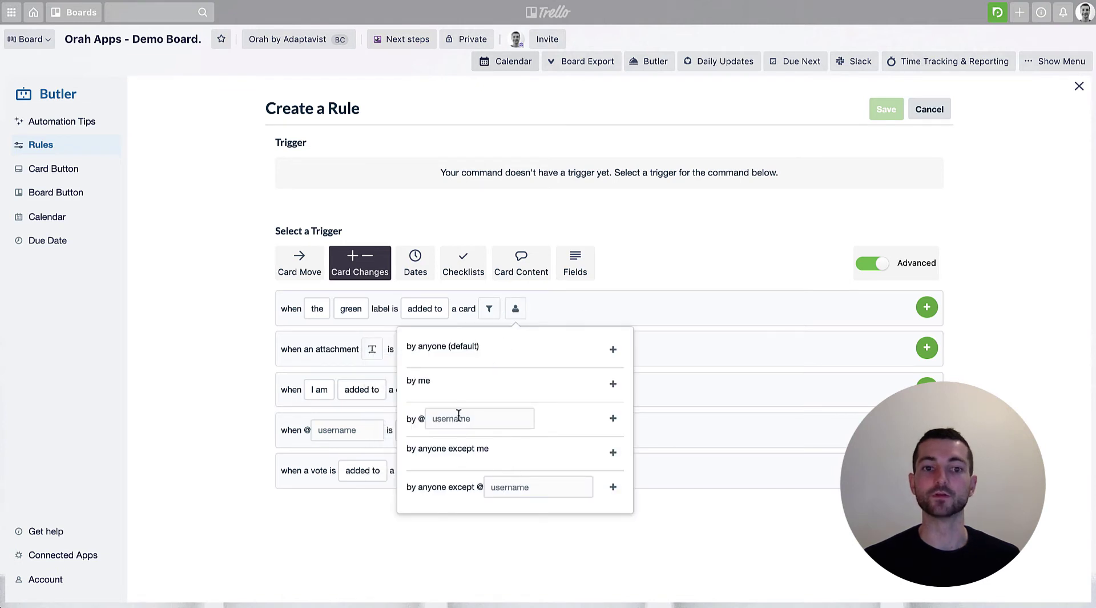
pyautogui.click(597, 299)
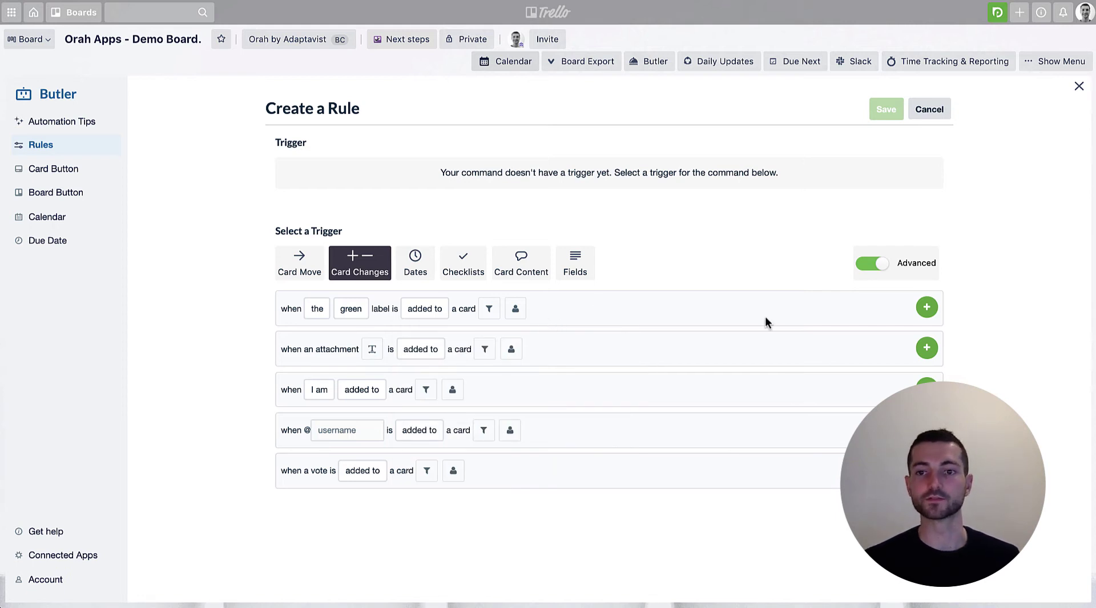
pyautogui.click(927, 308)
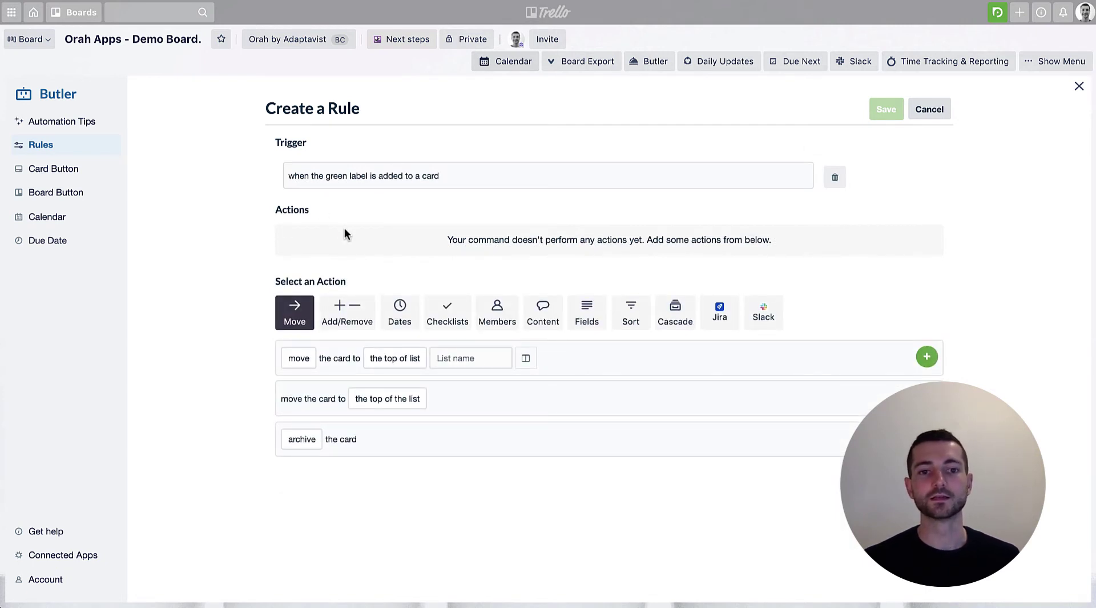
# Configure the move action to send the card to the top of list TODAY
pyautogui.click(305, 362)
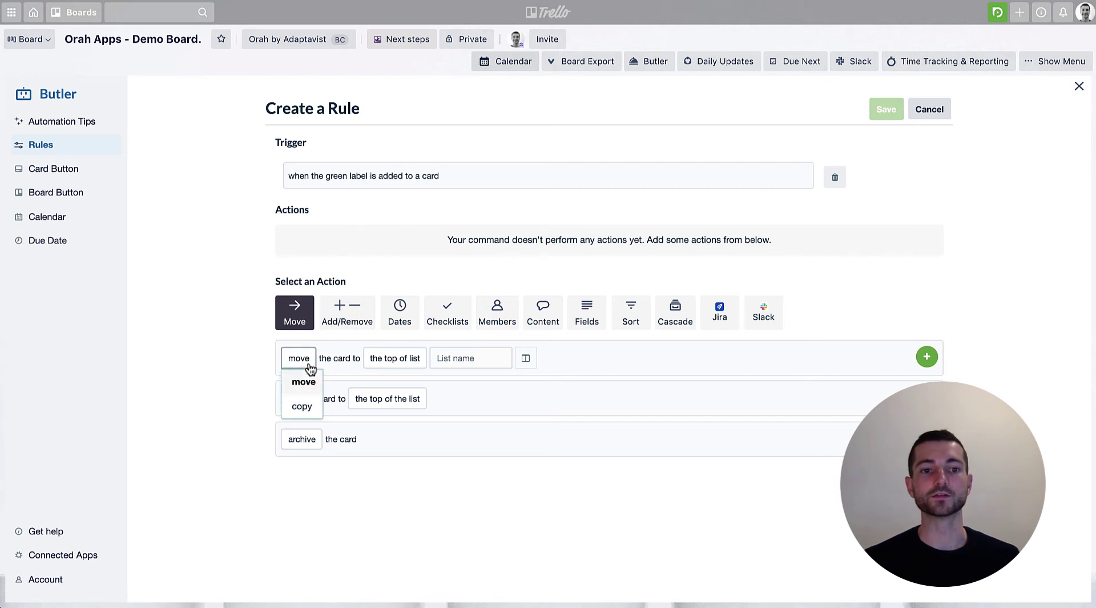
pyautogui.click(312, 383)
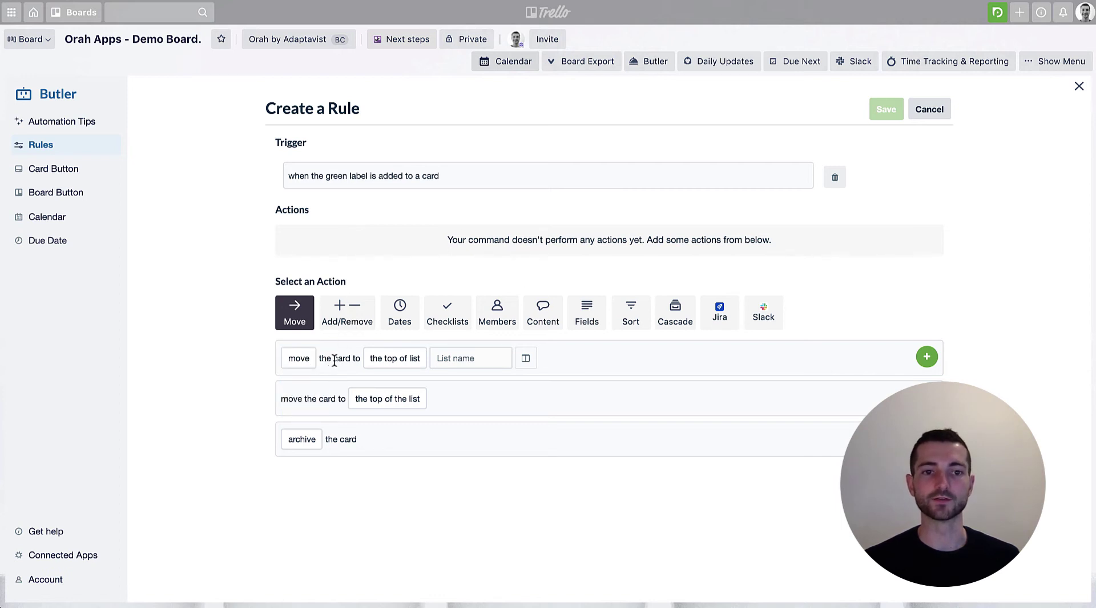
pyautogui.click(379, 365)
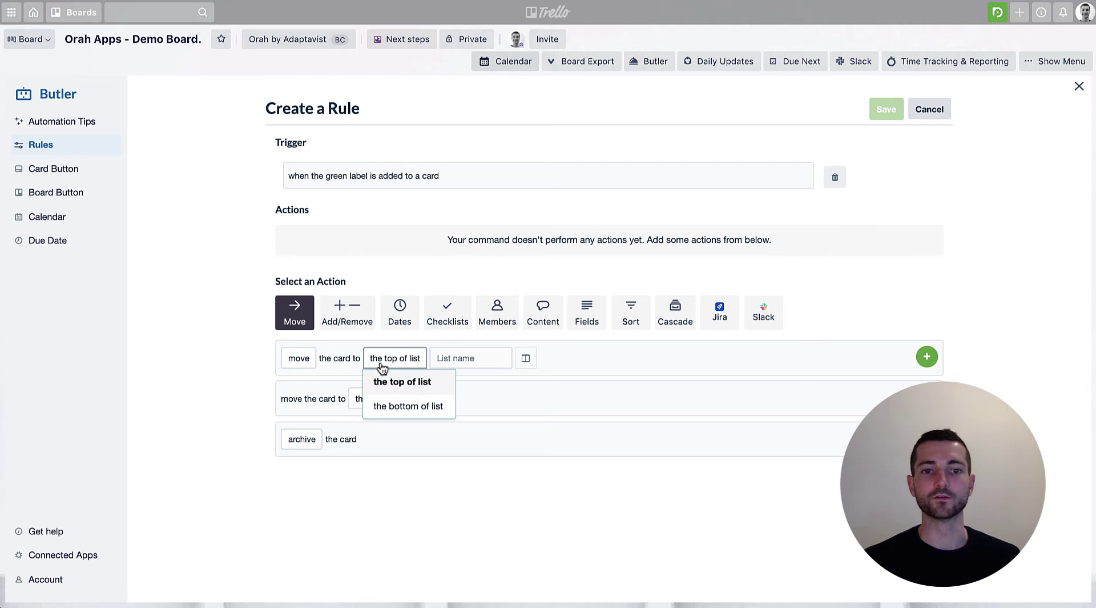
pyautogui.click(457, 358)
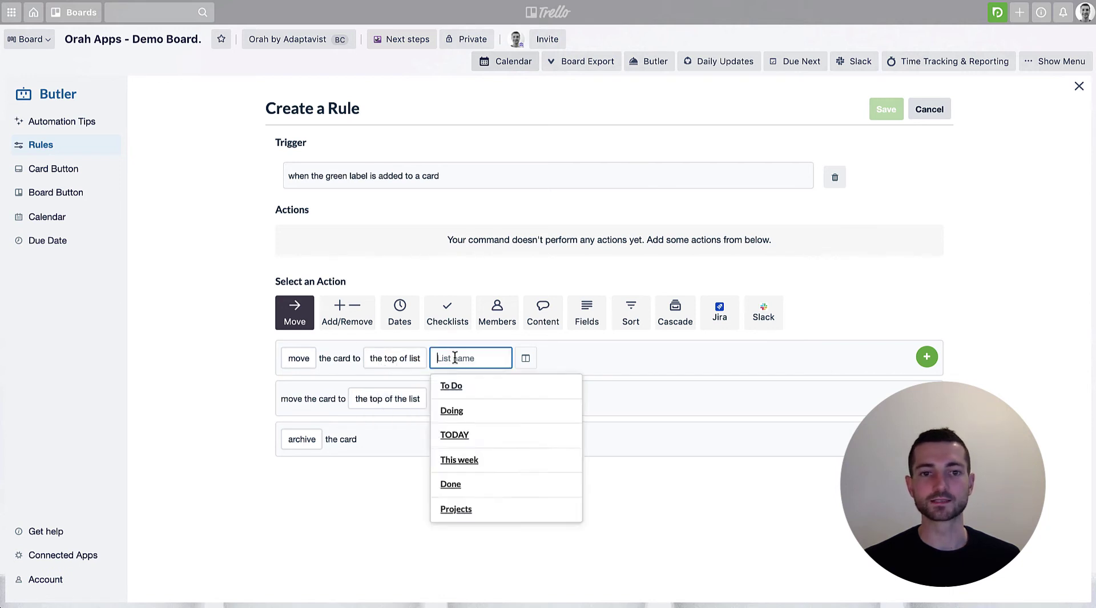
pyautogui.click(498, 437)
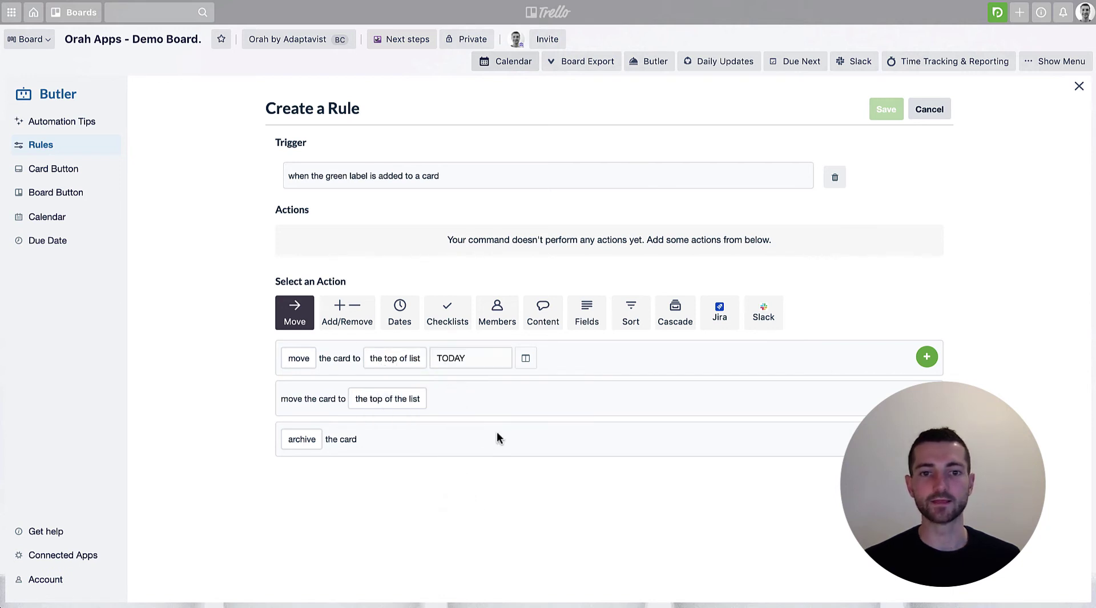
pyautogui.click(526, 358)
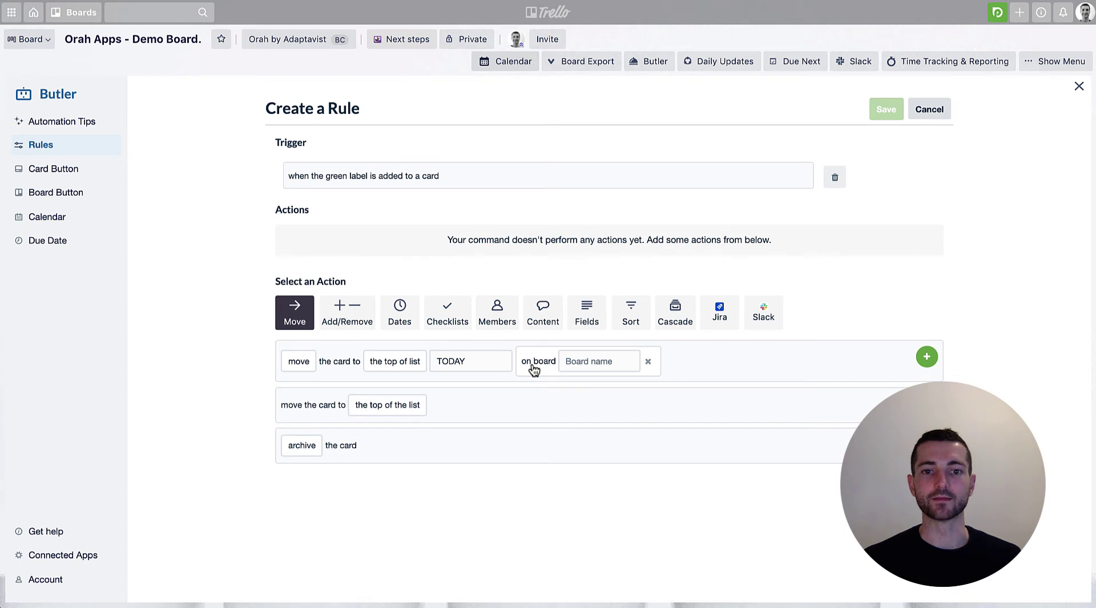
pyautogui.click(569, 362)
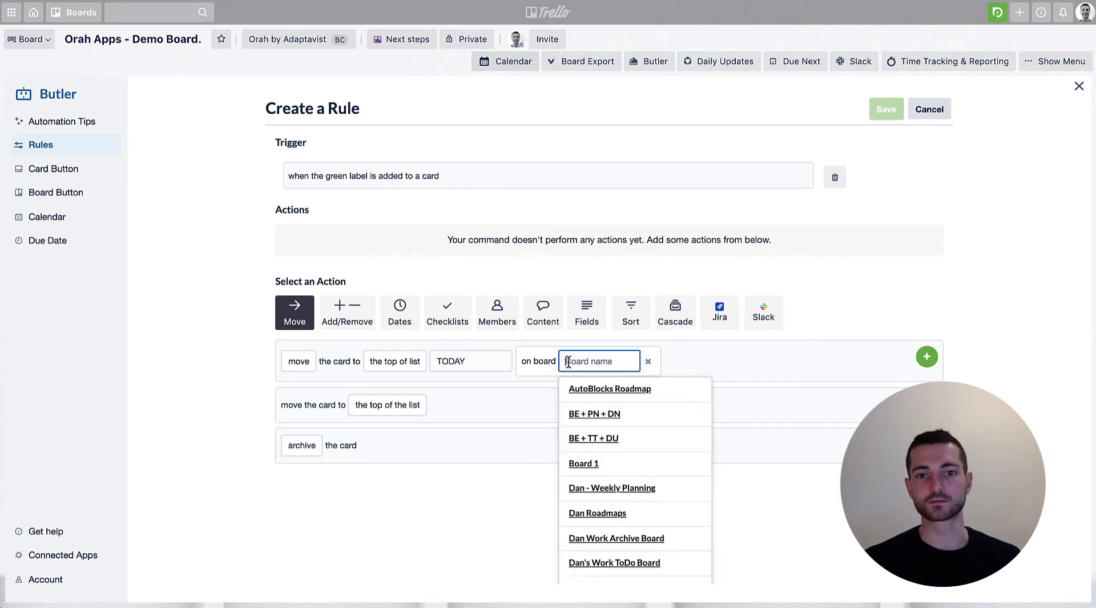
pyautogui.click(685, 361)
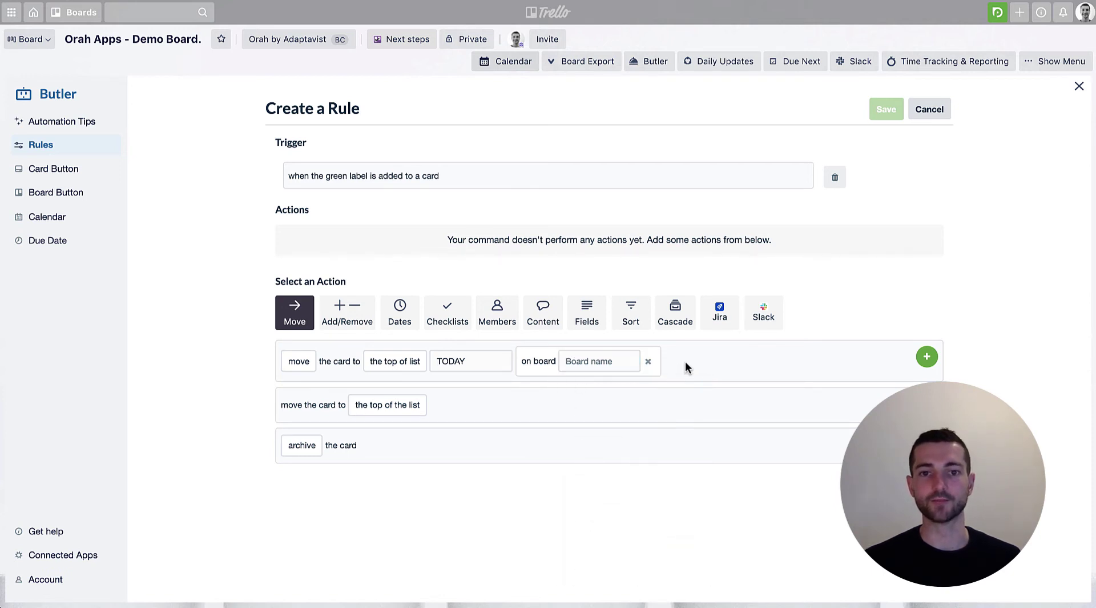
pyautogui.click(649, 361)
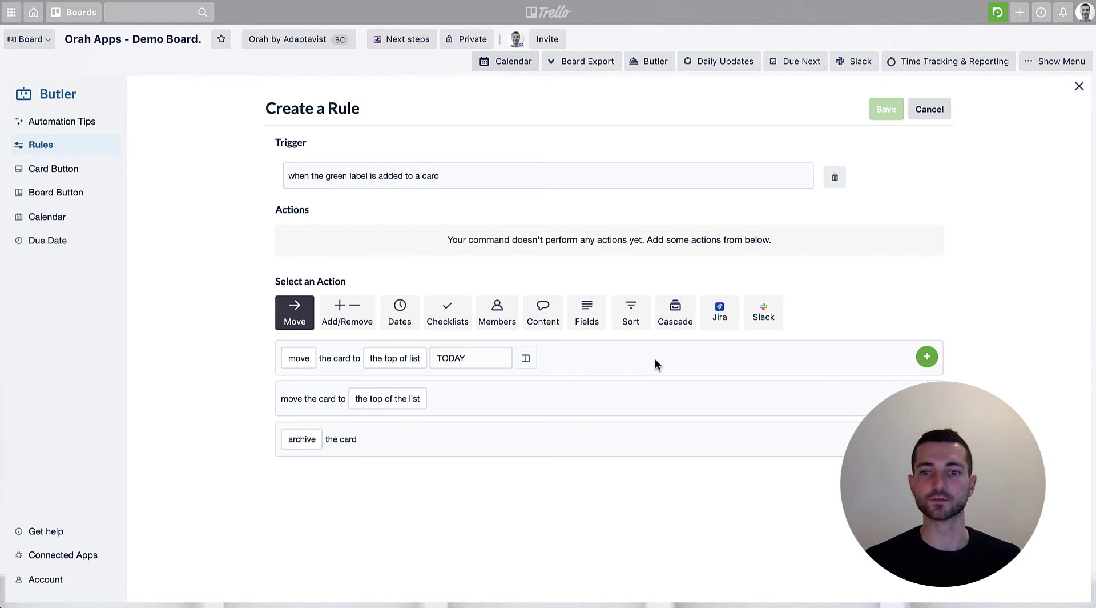
# Add the configured move action to the green-label rule and save the rule
pyautogui.click(925, 357)
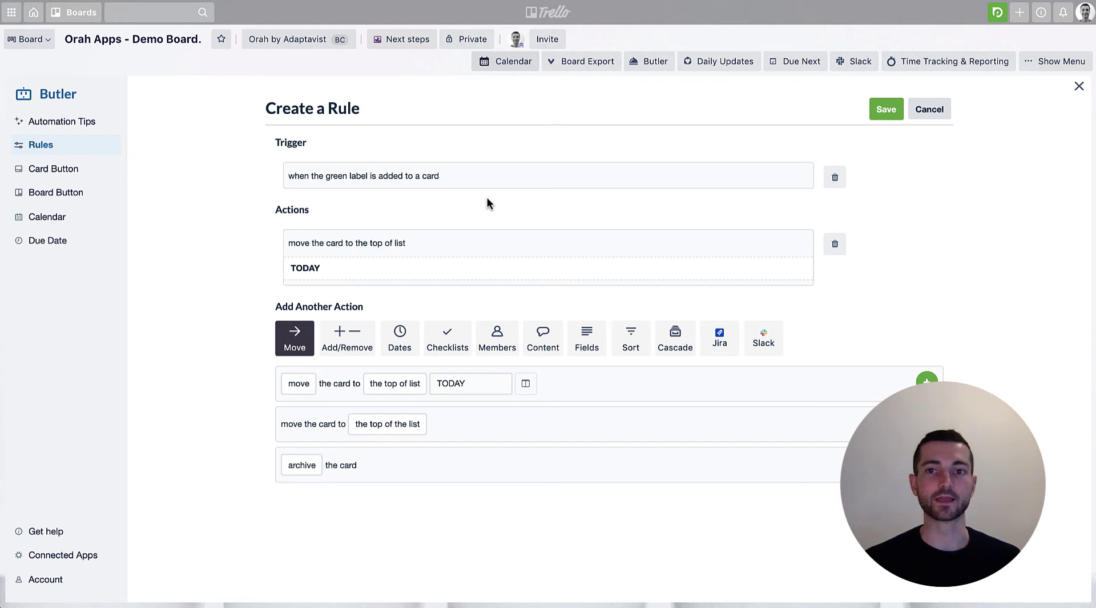
pyautogui.click(879, 114)
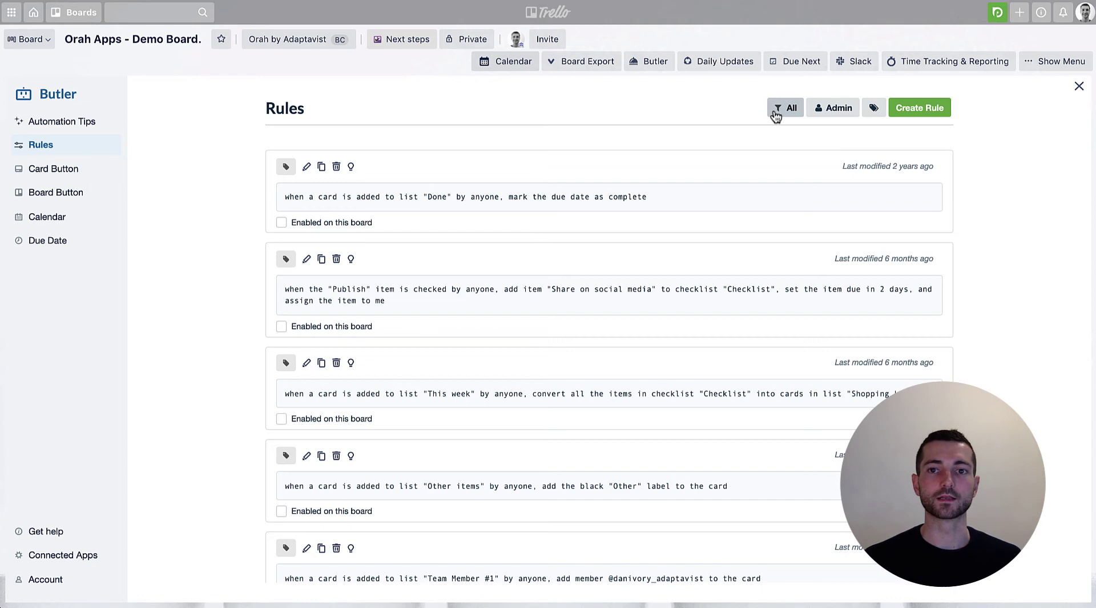
# Show only the enabled rules and copy the green-label rule that moves cards to list TODAY without naming a board
pyautogui.click(785, 108)
pyautogui.click(779, 166)
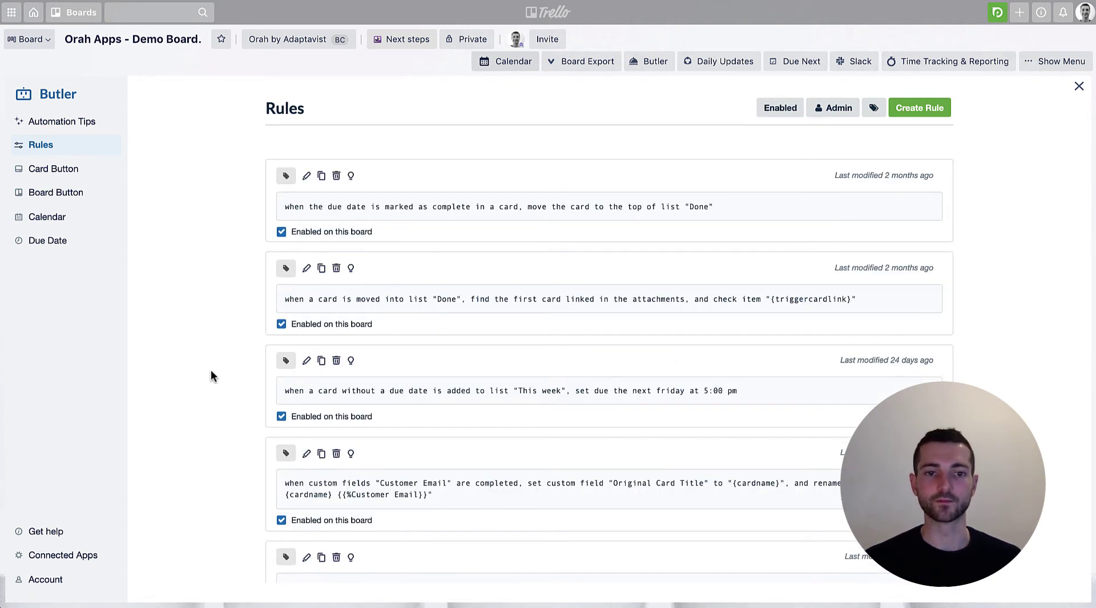
pyautogui.scroll(-6, 413, 384)
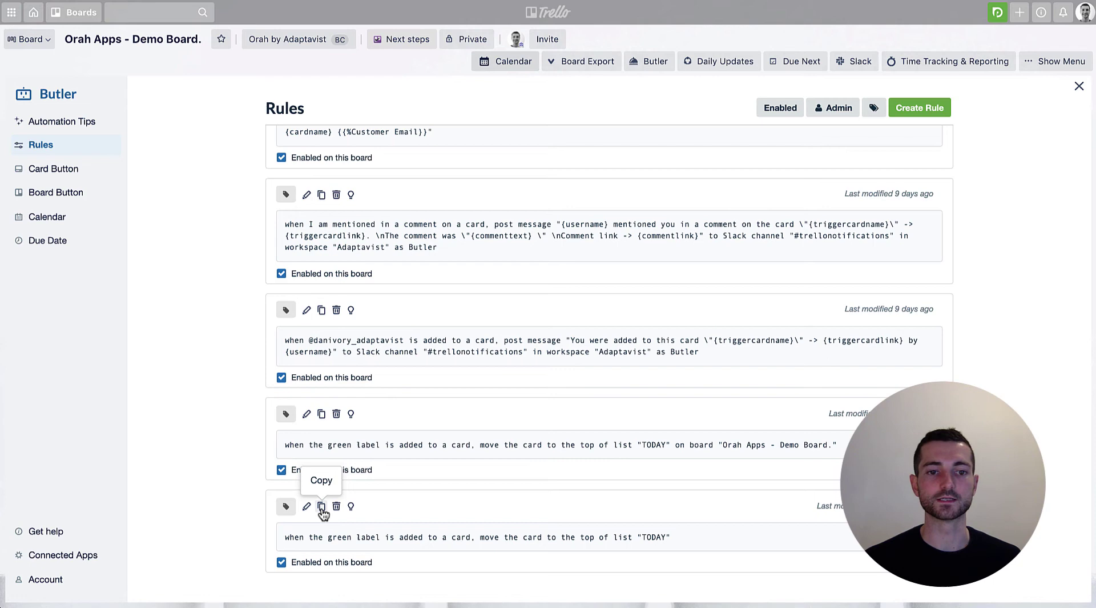
pyautogui.click(322, 507)
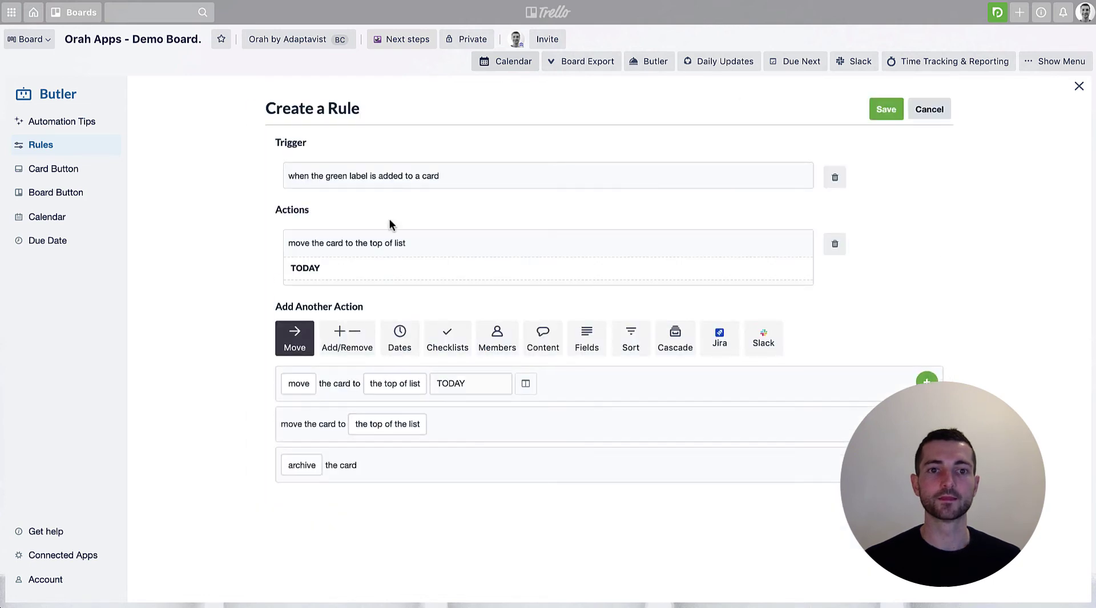
pyautogui.click(312, 266)
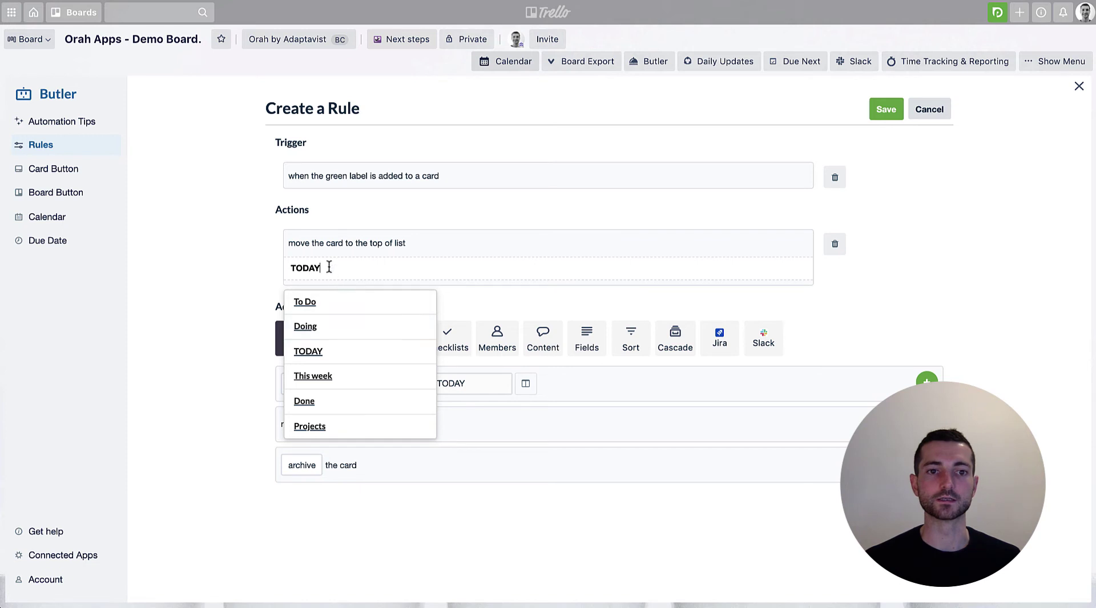
pyautogui.click(245, 267)
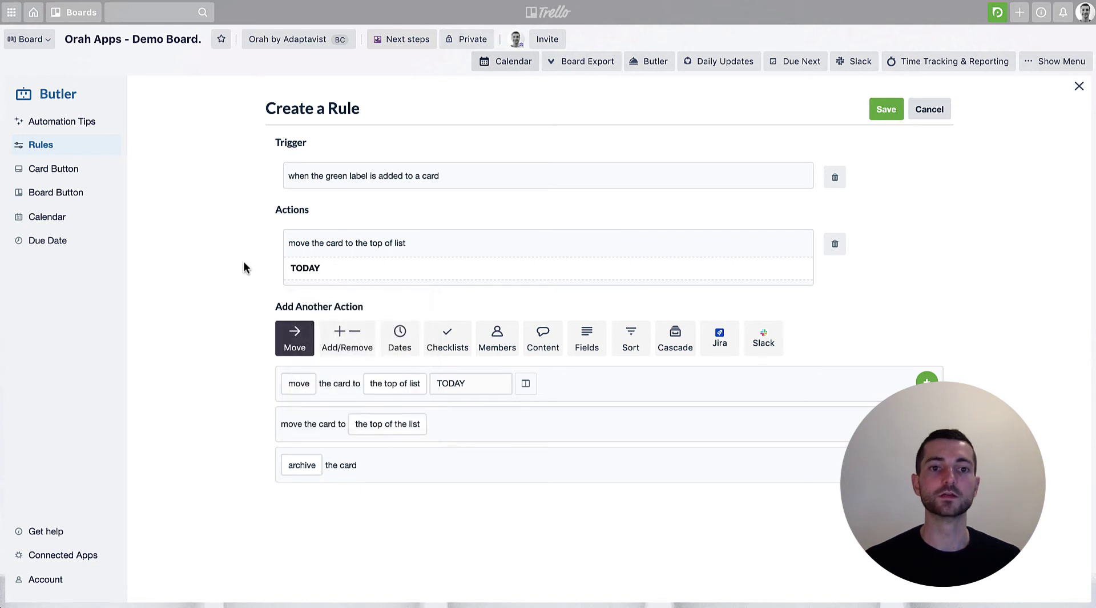
pyautogui.doubleClick(342, 172)
pyautogui.click(336, 179)
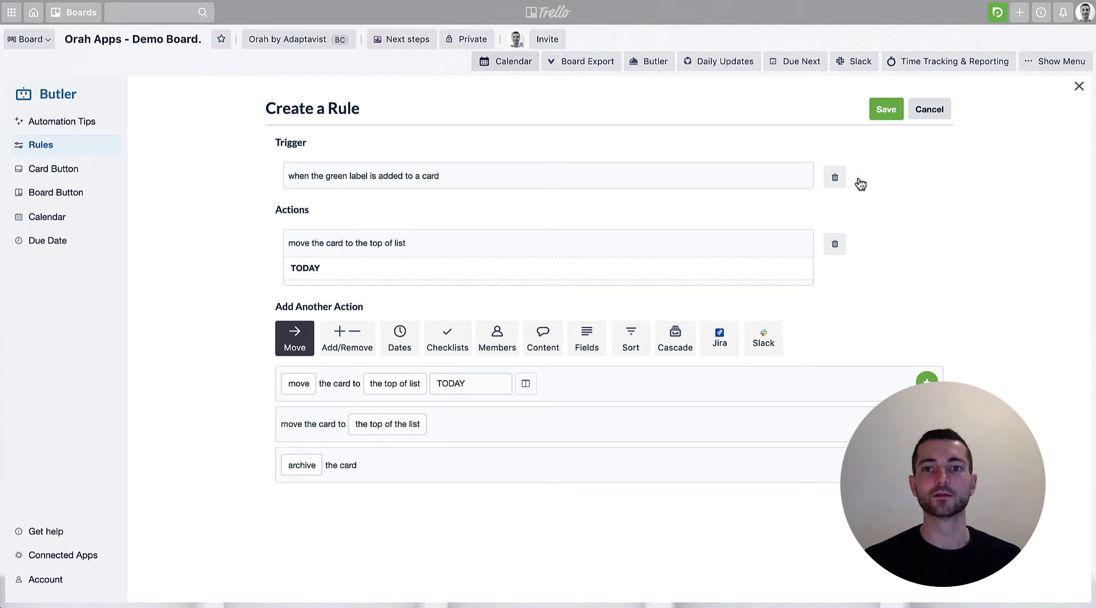
# Replace the copied rule's trigger with the orange label being added to a card and set the move action's list to This week
pyautogui.click(835, 177)
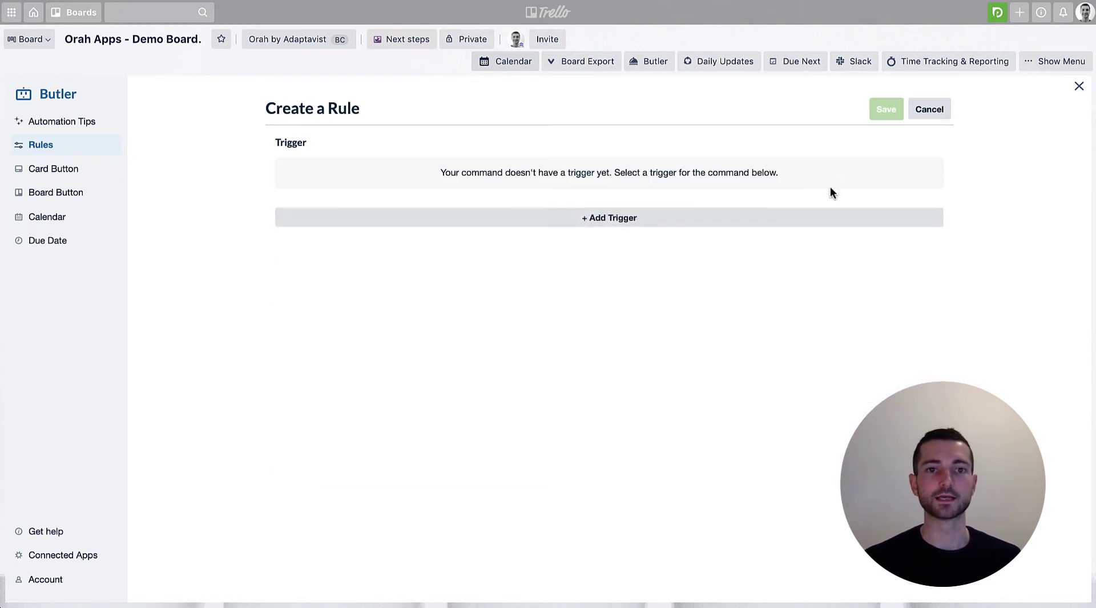
pyautogui.click(606, 219)
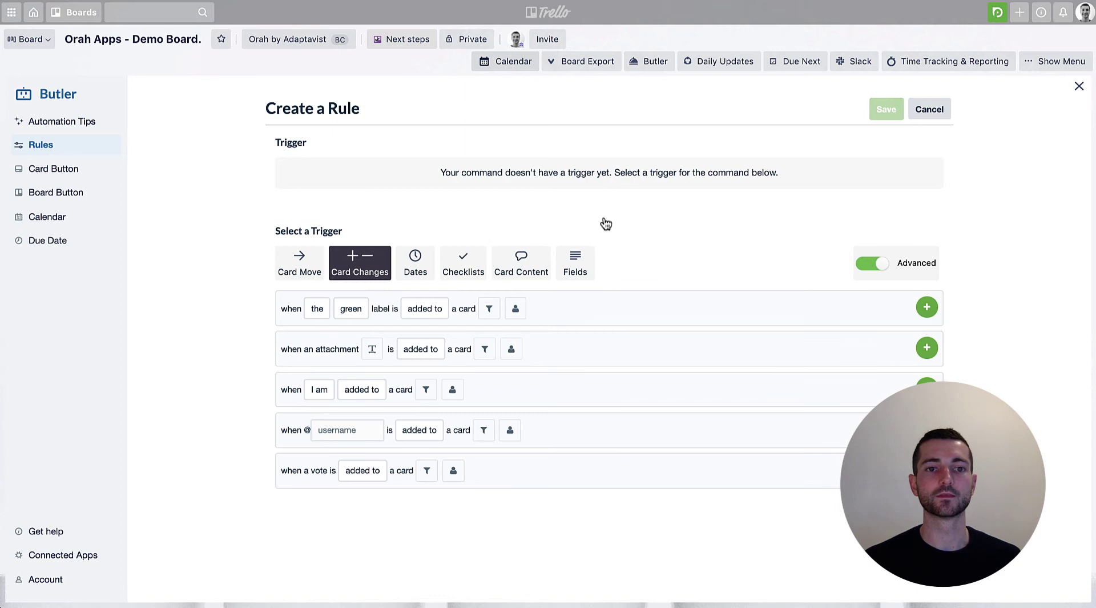
pyautogui.click(347, 312)
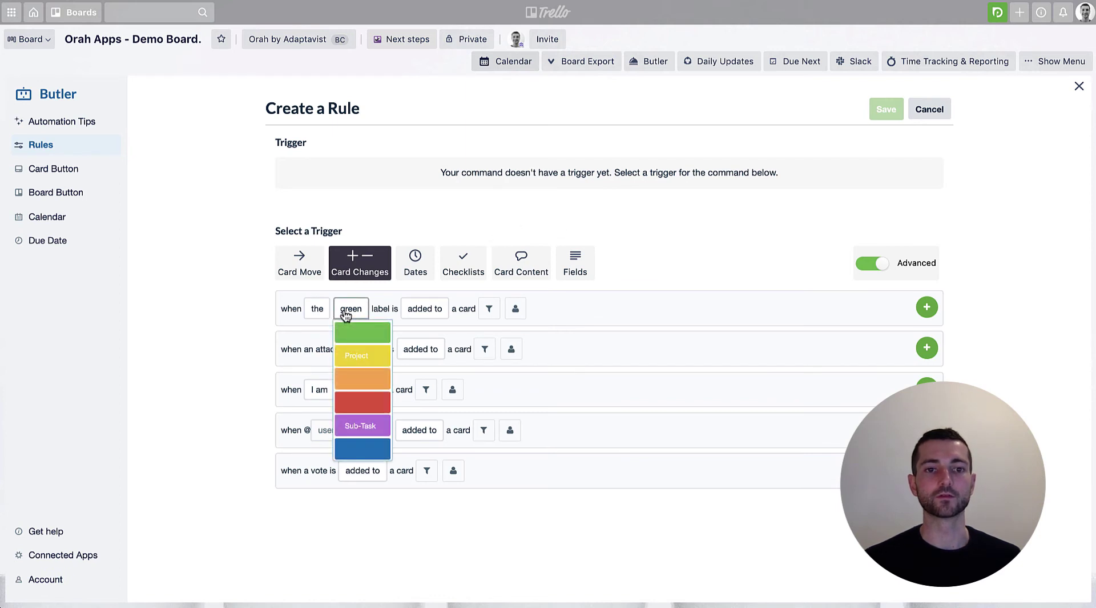
pyautogui.click(358, 382)
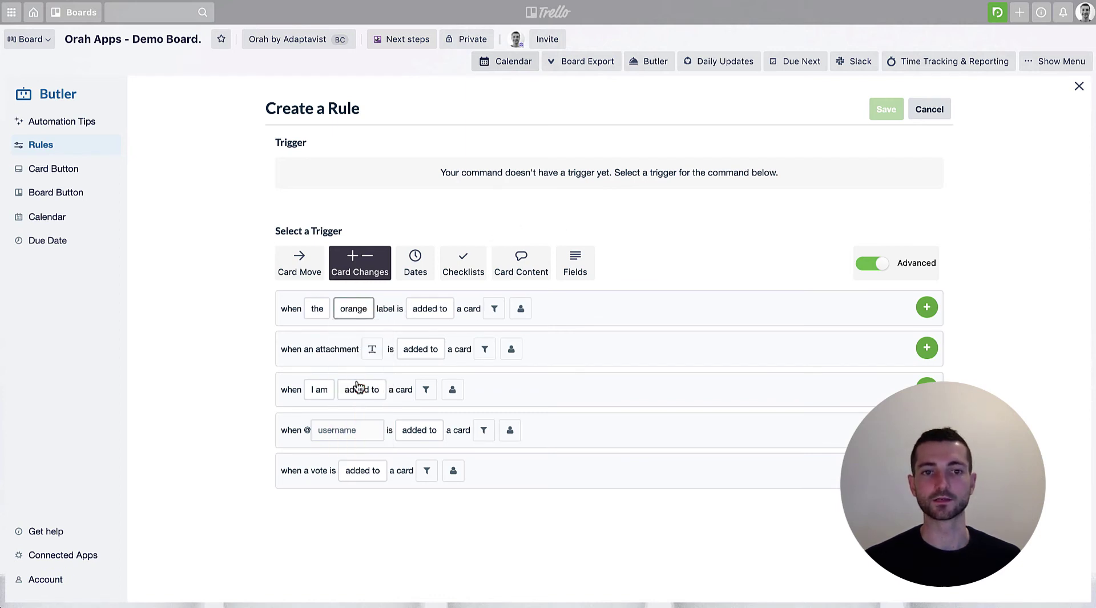
pyautogui.click(927, 309)
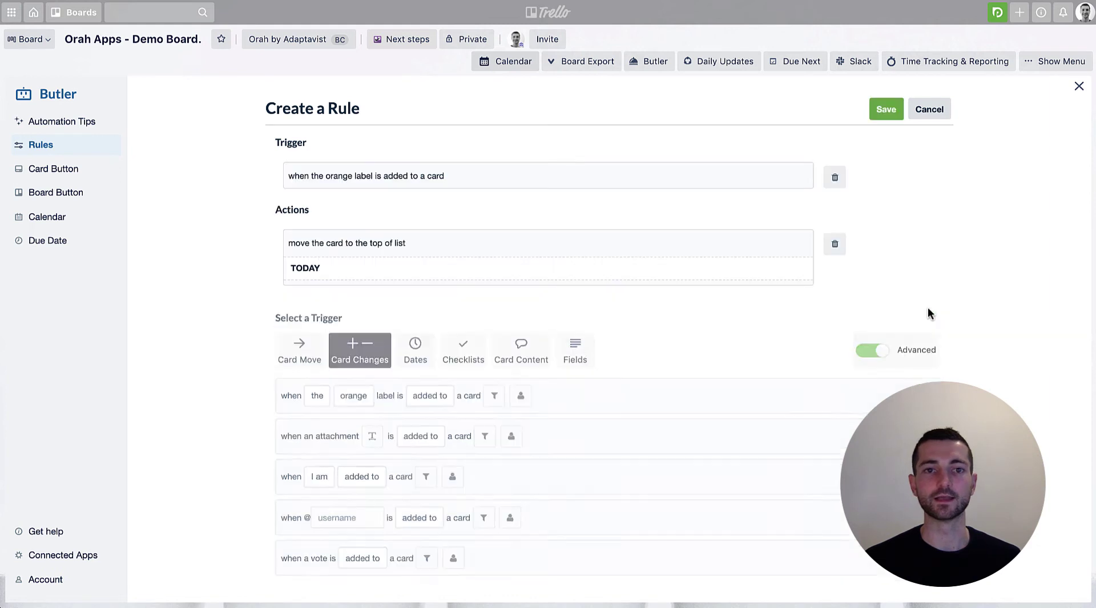
pyautogui.click(307, 270)
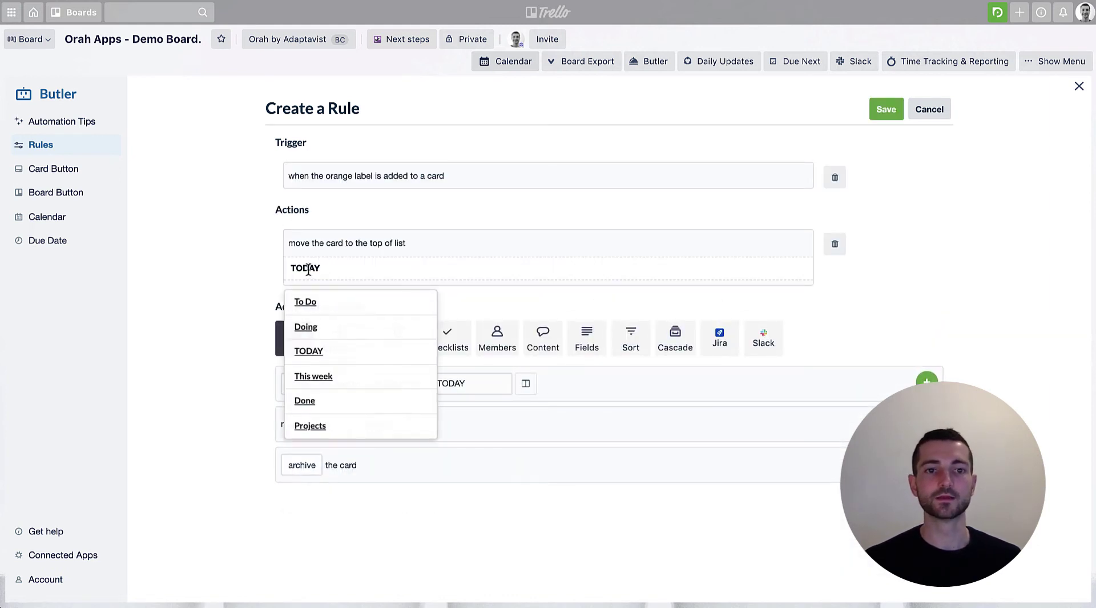
pyautogui.click(346, 378)
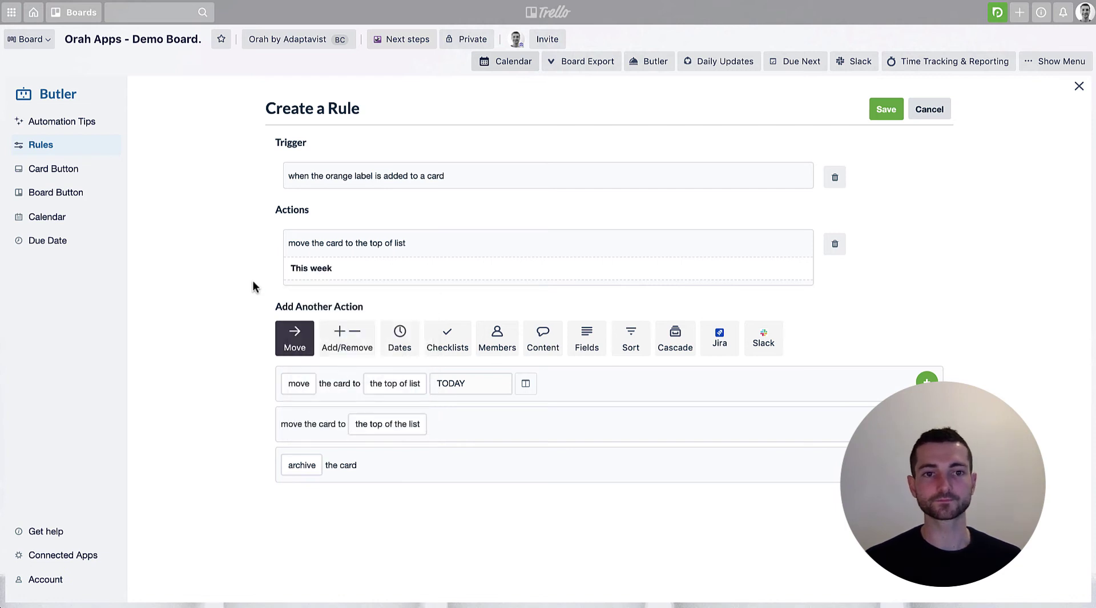
# Save the orange-label rule that moves cards to list This week, check it among the rules and return to the board
pyautogui.click(885, 112)
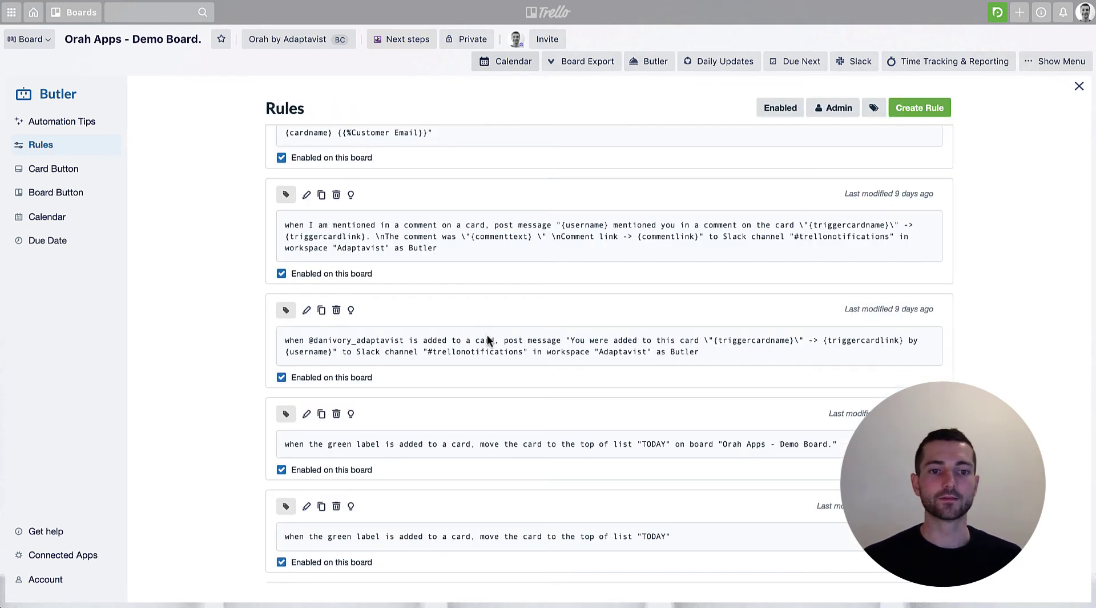
pyautogui.scroll(-2, 402, 515)
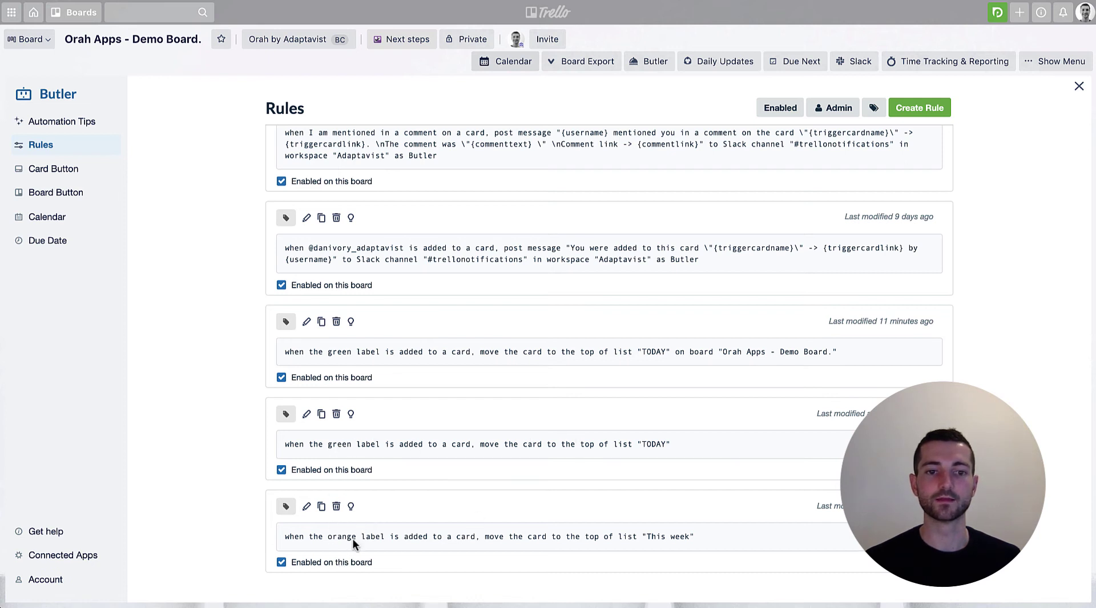
pyautogui.click(1079, 86)
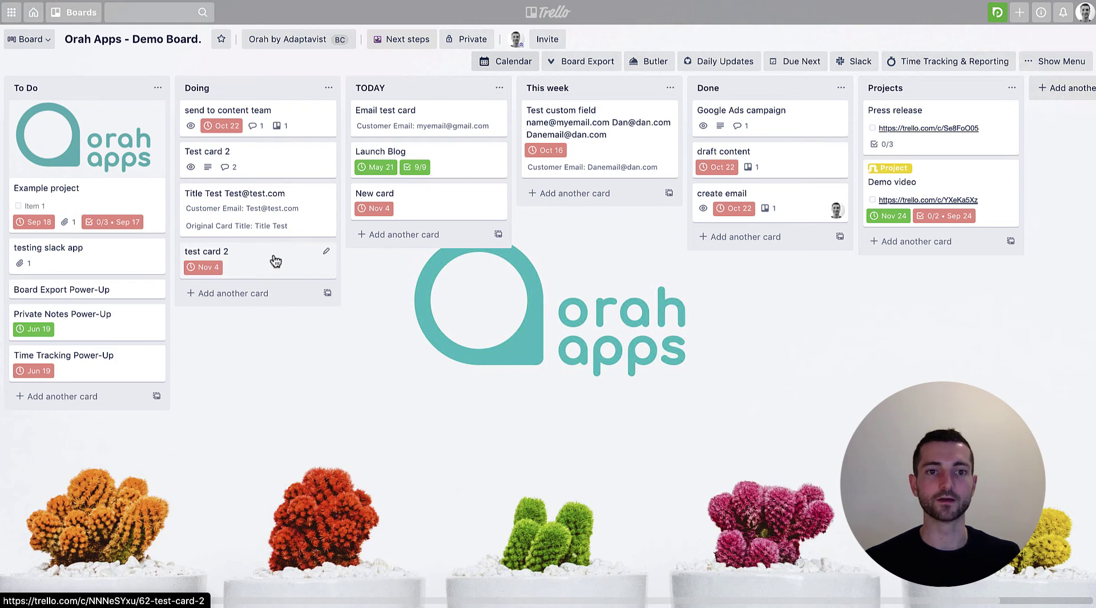
# Add the green label to the card "test card 2" and the orange label to the card "Test card 2", both in list Doing
pyautogui.press('l')
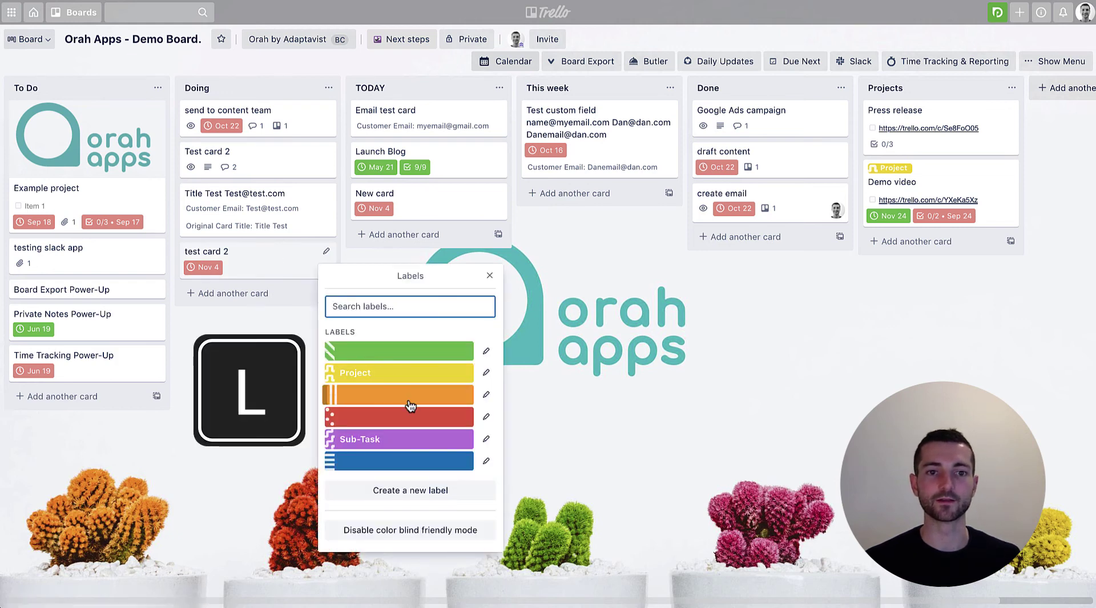
pyautogui.click(402, 356)
pyautogui.click(215, 351)
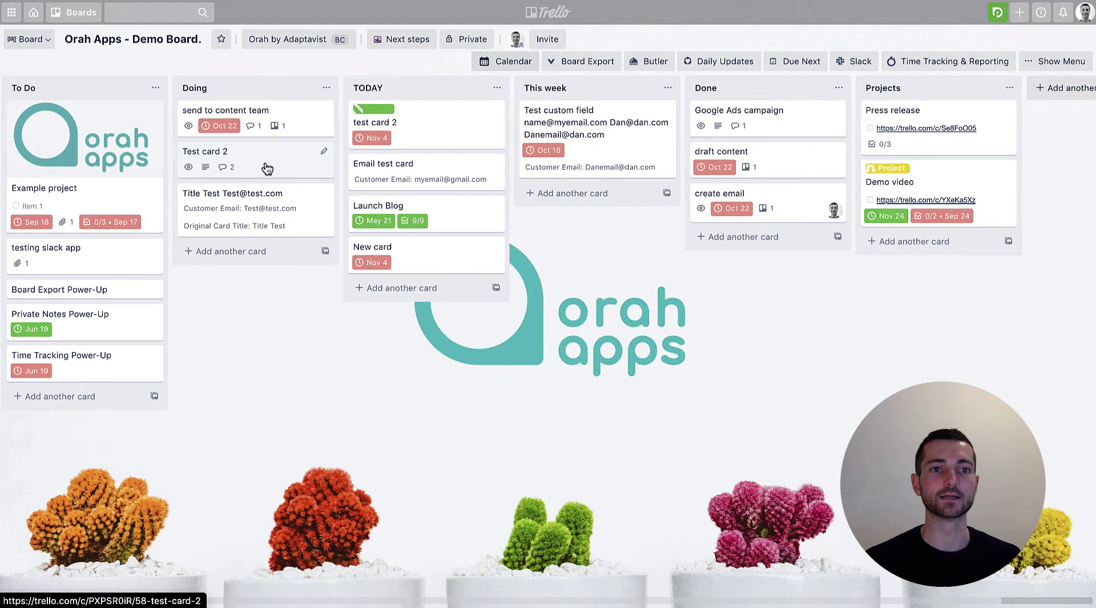
pyautogui.press('l')
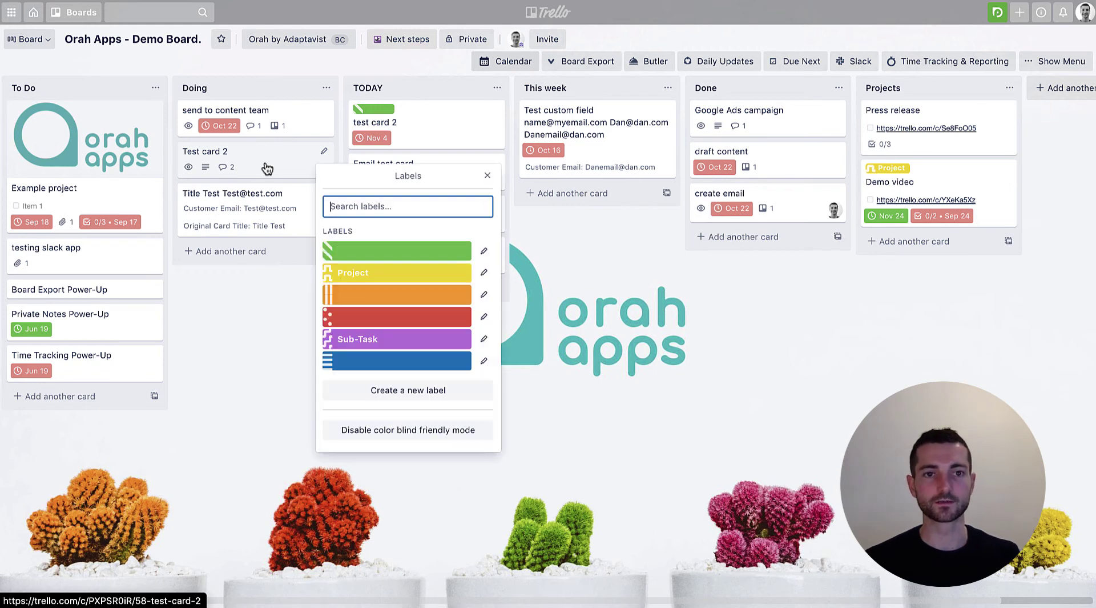
pyautogui.click(374, 297)
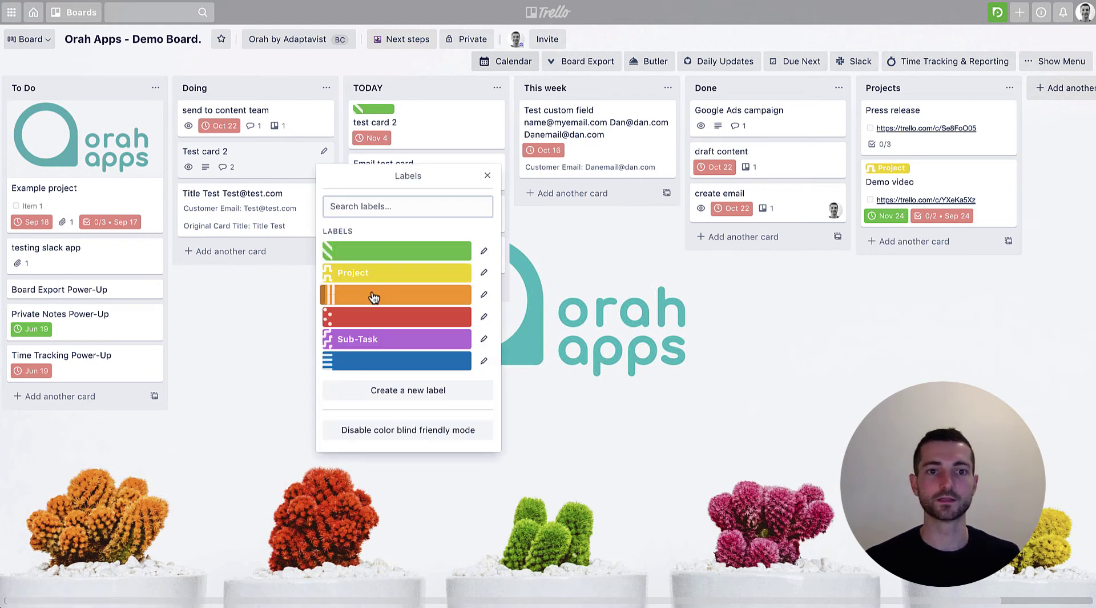
pyautogui.click(280, 319)
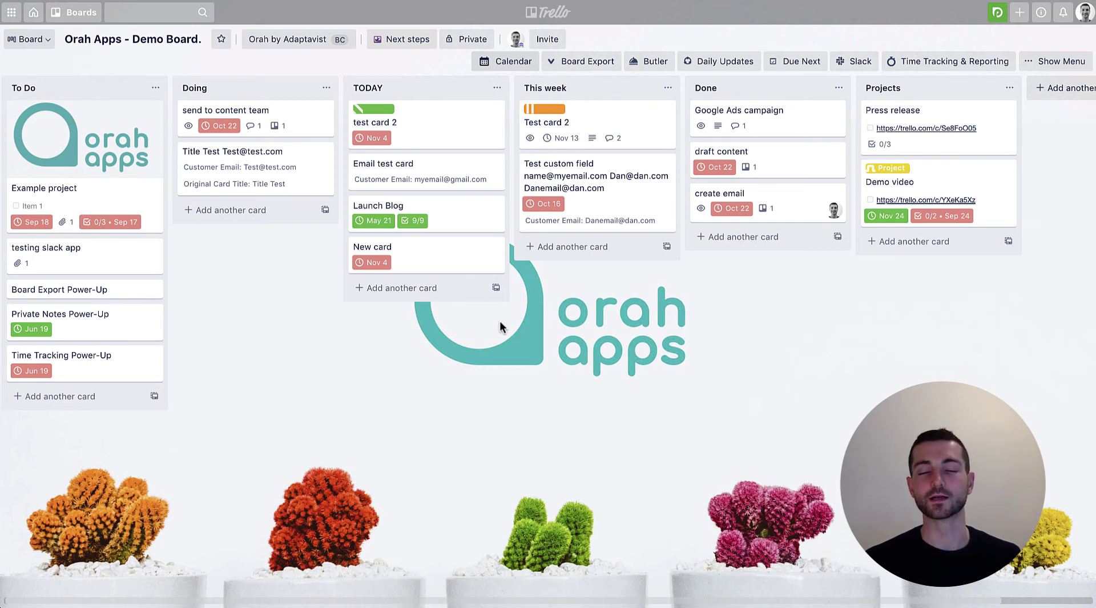
# Open Butler and review its due date commands and card buttons
pyautogui.click(650, 70)
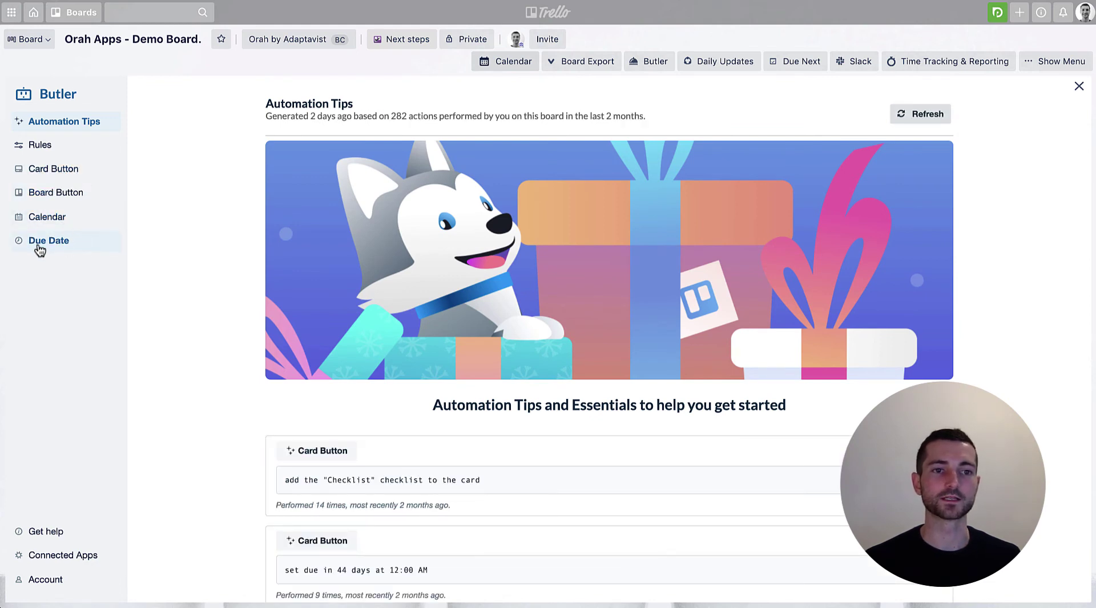
pyautogui.click(76, 242)
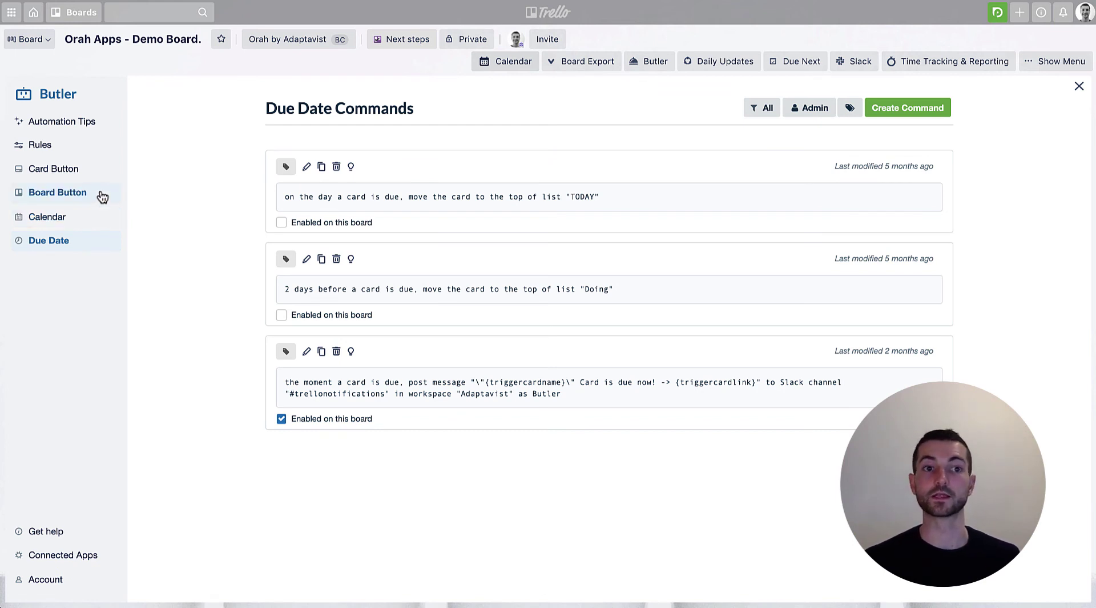
pyautogui.click(101, 173)
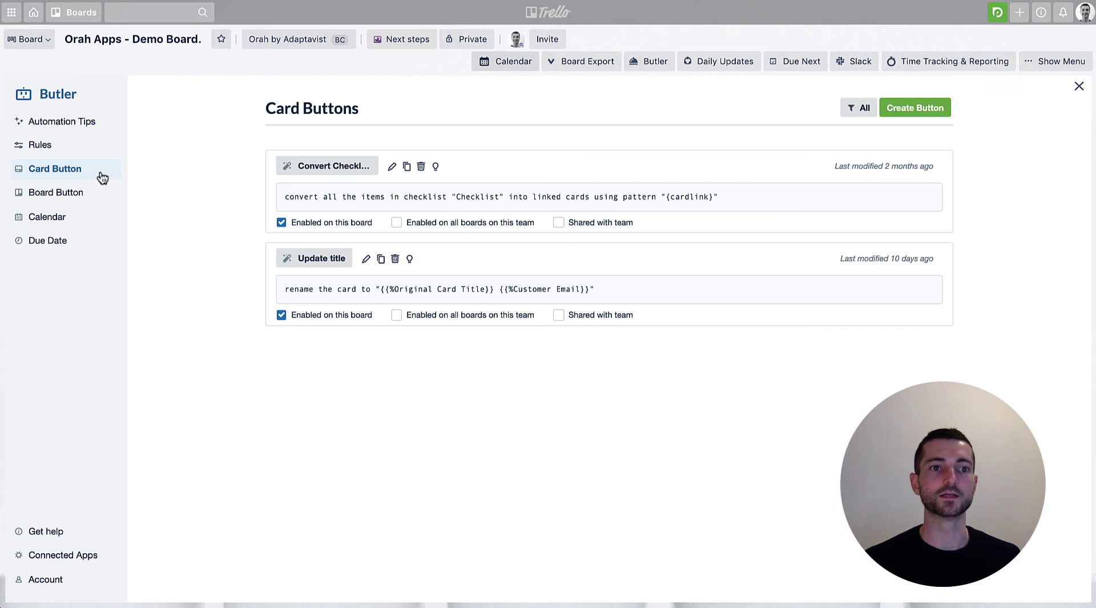
# Start a new board button titled "Move cards by label" and give it the magic wand icon
pyautogui.click(97, 195)
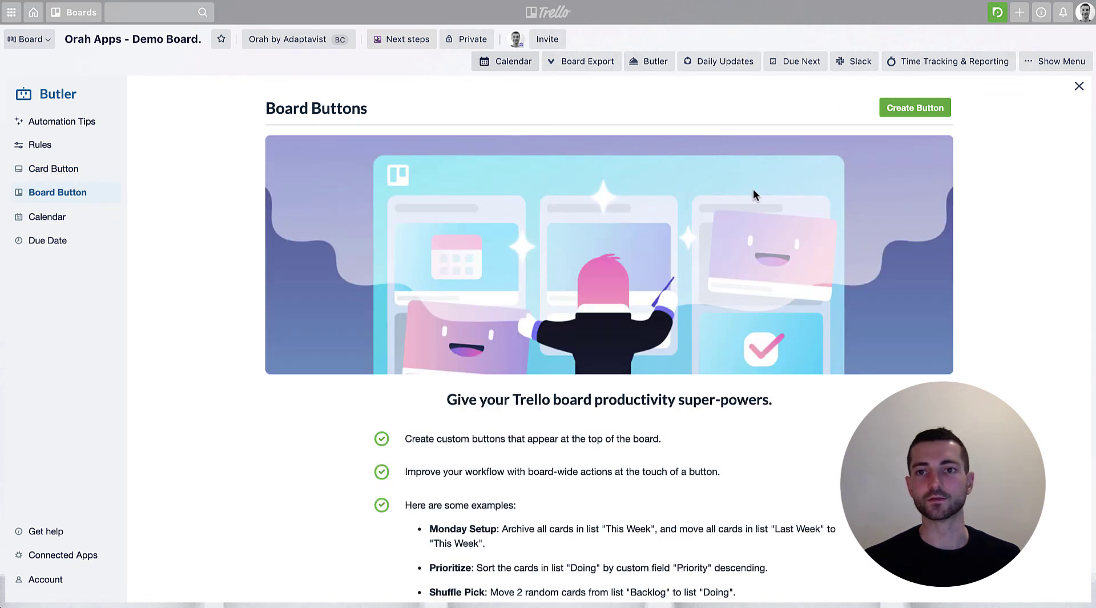
pyautogui.click(902, 119)
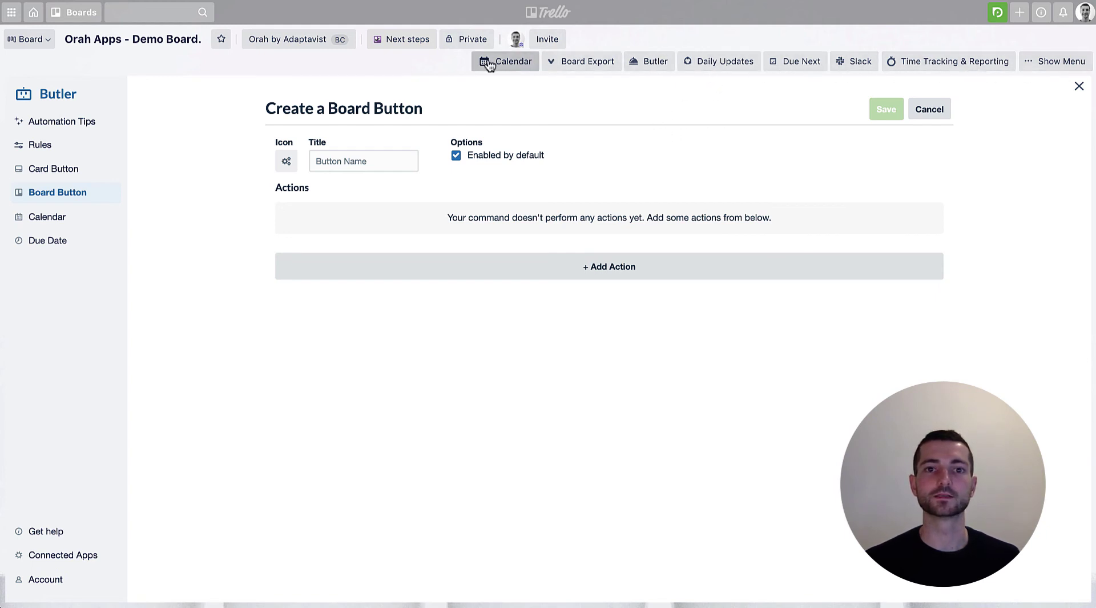
pyautogui.click(348, 161)
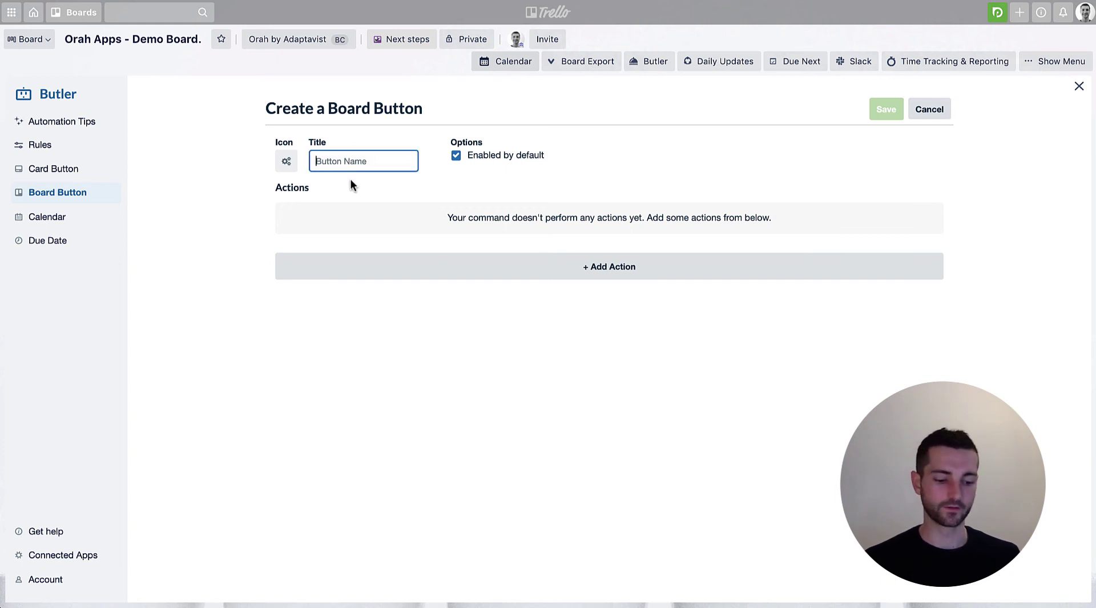
pyautogui.write('Move cards by label')
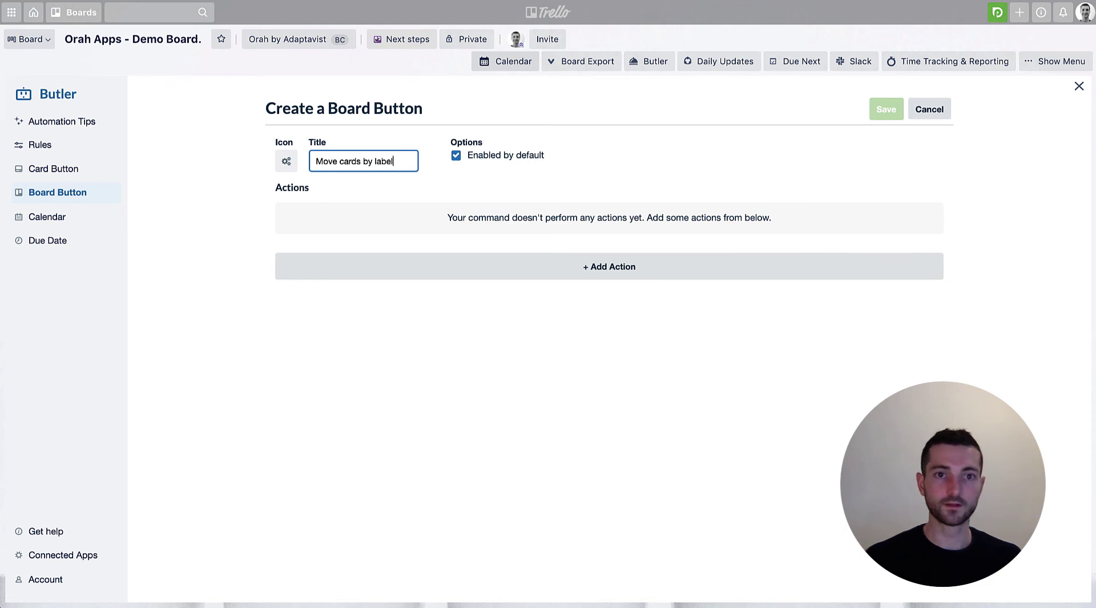
pyautogui.click(282, 169)
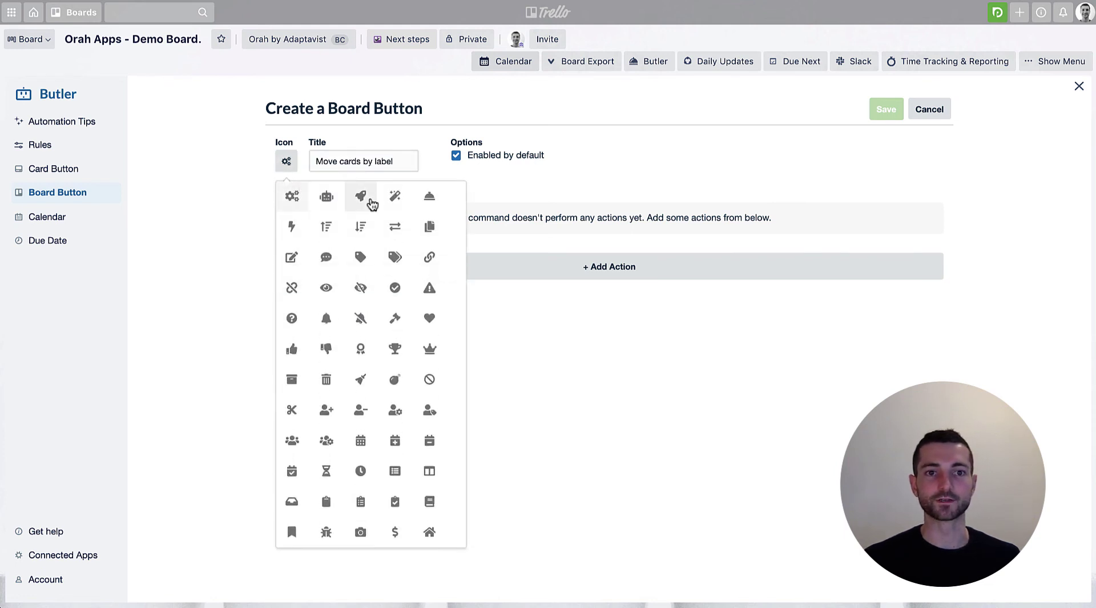
pyautogui.click(396, 201)
# Choose the action that moves each card for the board button and filter it to cards with the green label
pyautogui.click(491, 267)
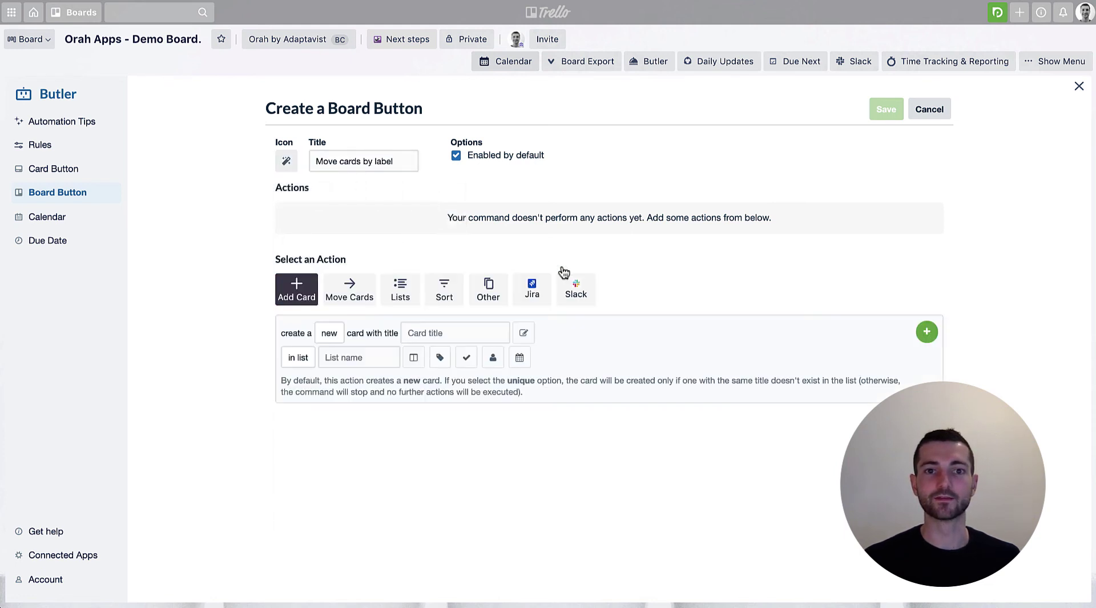
pyautogui.click(352, 303)
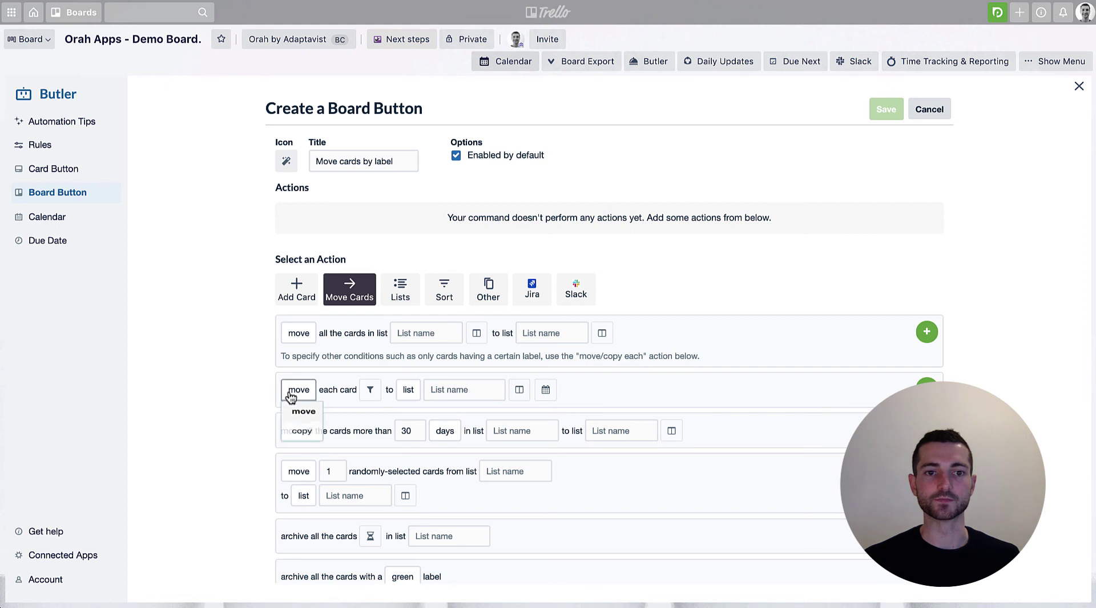
pyautogui.click(369, 389)
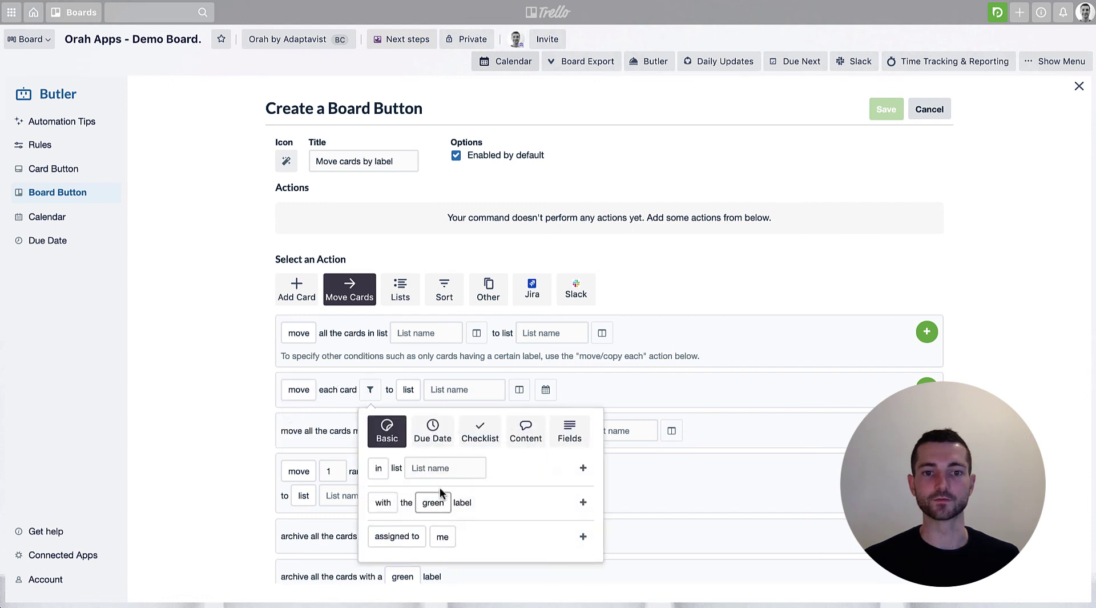
pyautogui.click(383, 503)
pyautogui.click(444, 504)
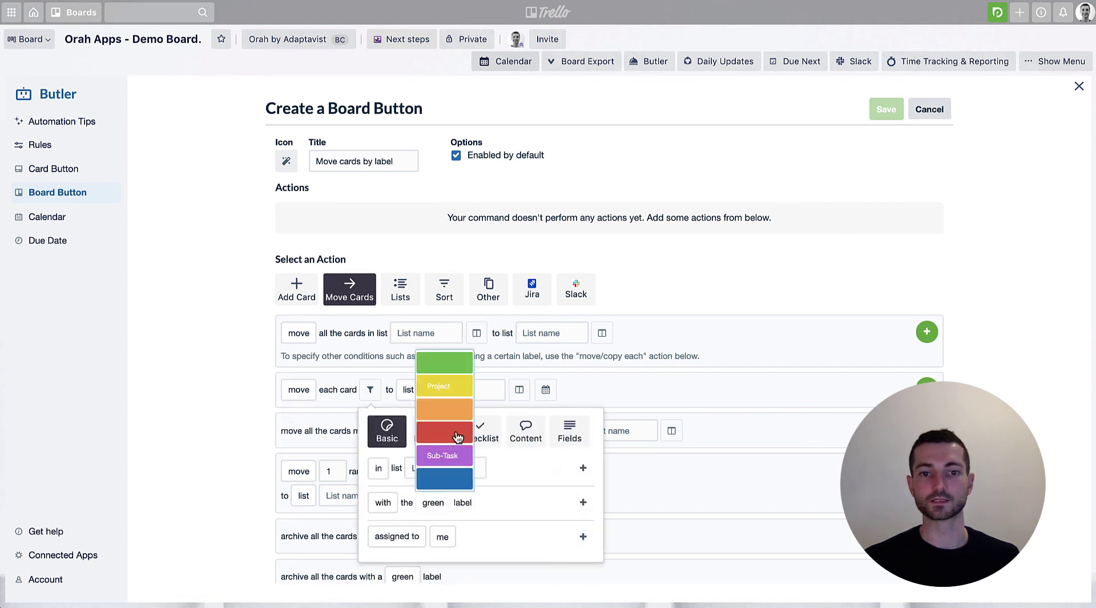
pyautogui.click(485, 510)
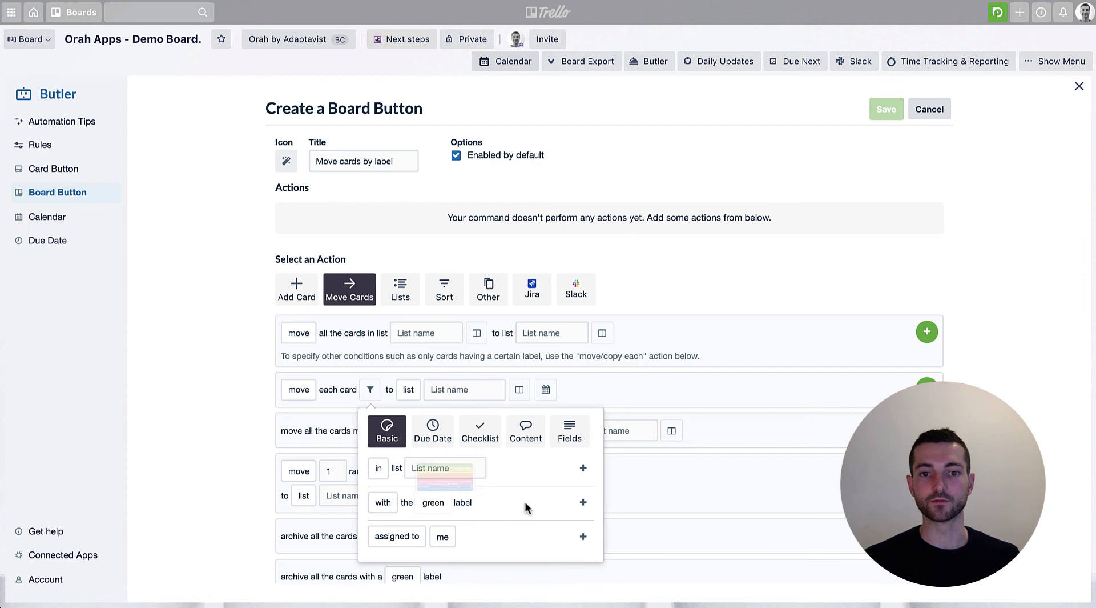
pyautogui.click(583, 503)
# Set the move action's destination list to Done
pyautogui.click(511, 390)
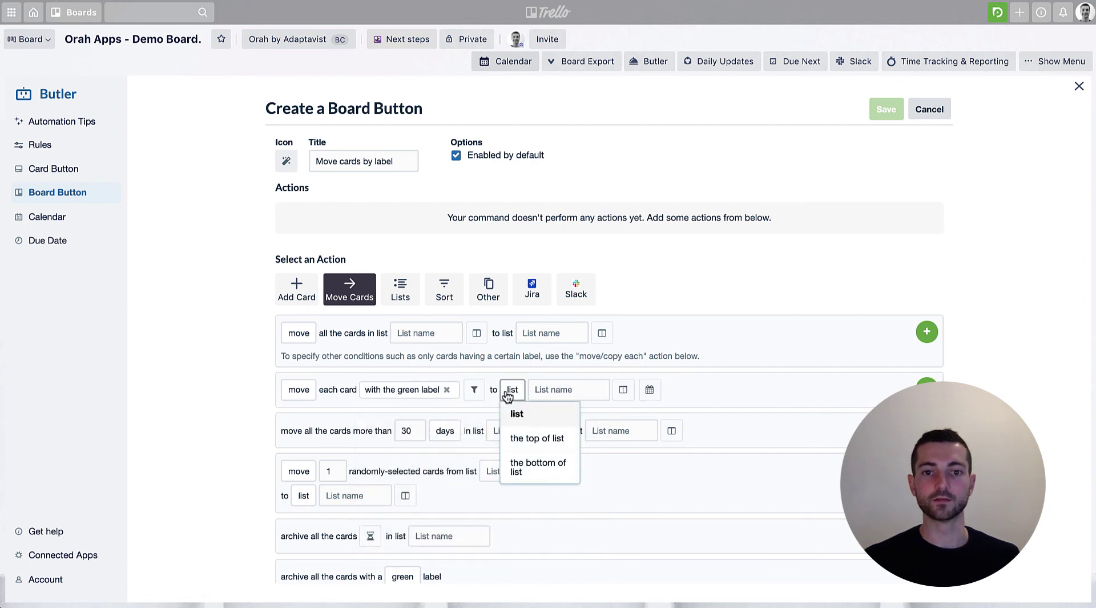
pyautogui.click(541, 390)
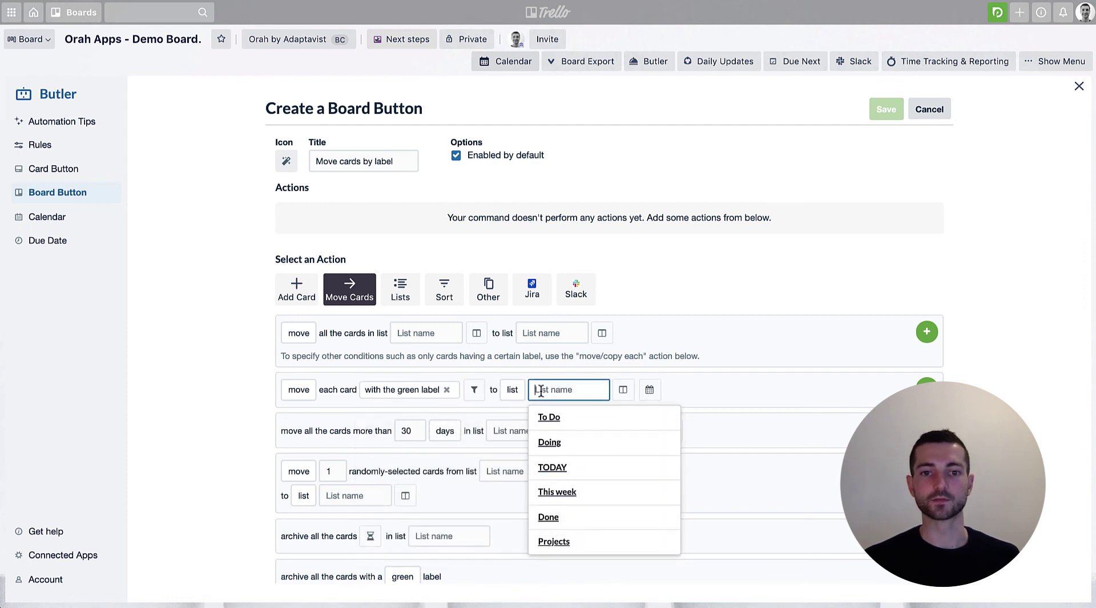
pyautogui.click(573, 523)
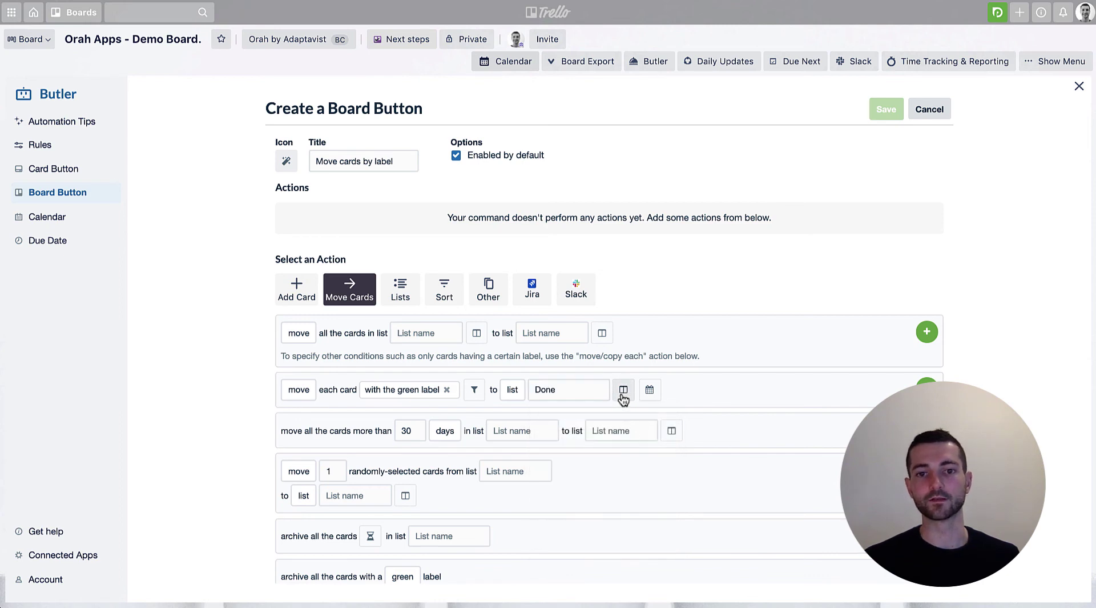
pyautogui.click(623, 391)
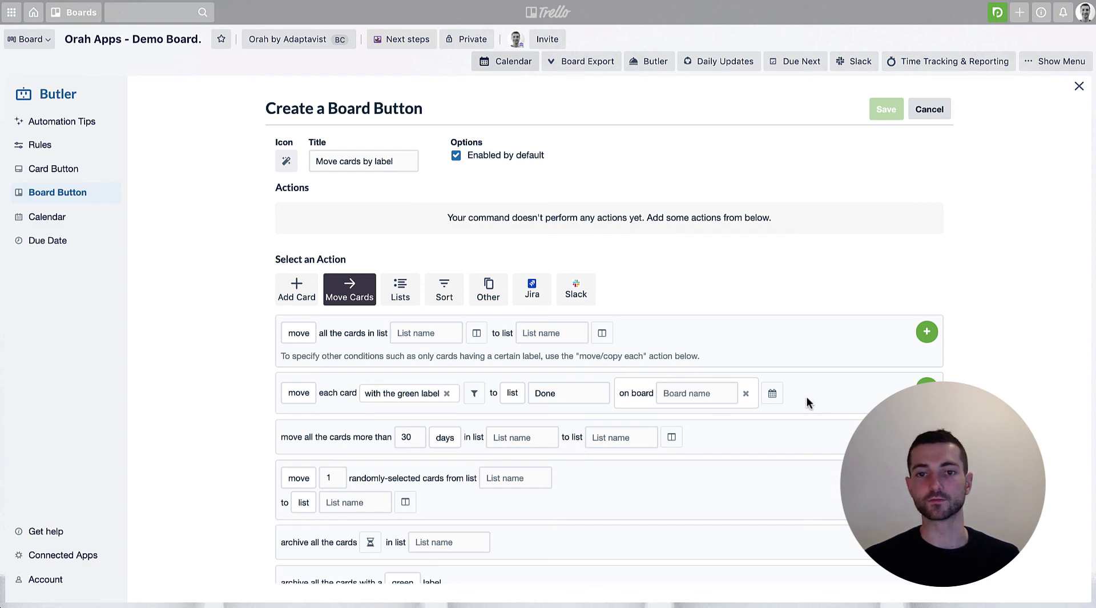
pyautogui.click(746, 394)
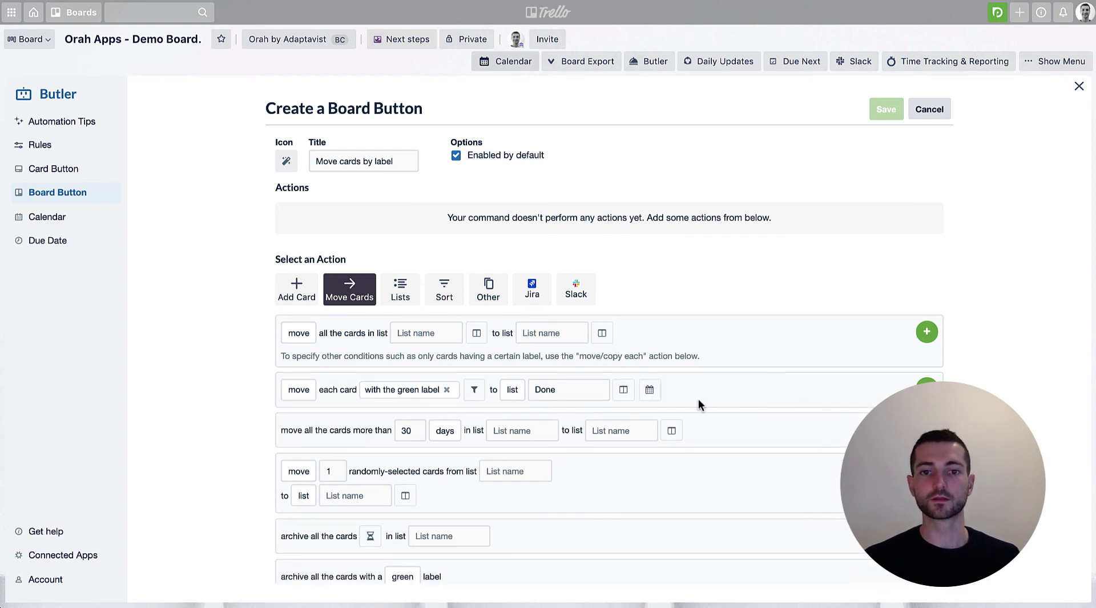
pyautogui.click(650, 390)
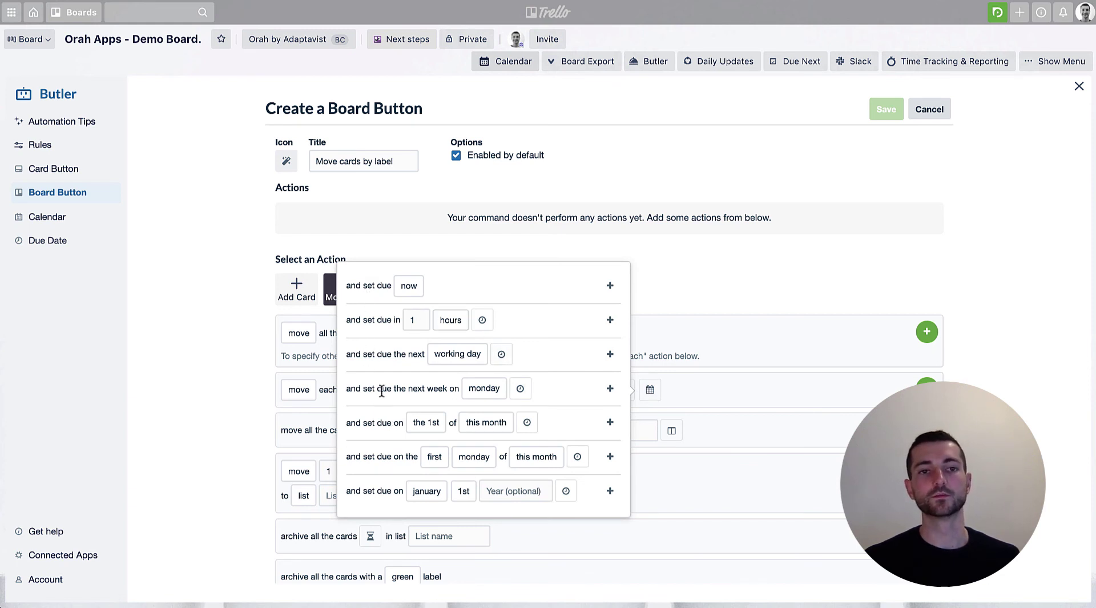
pyautogui.click(756, 400)
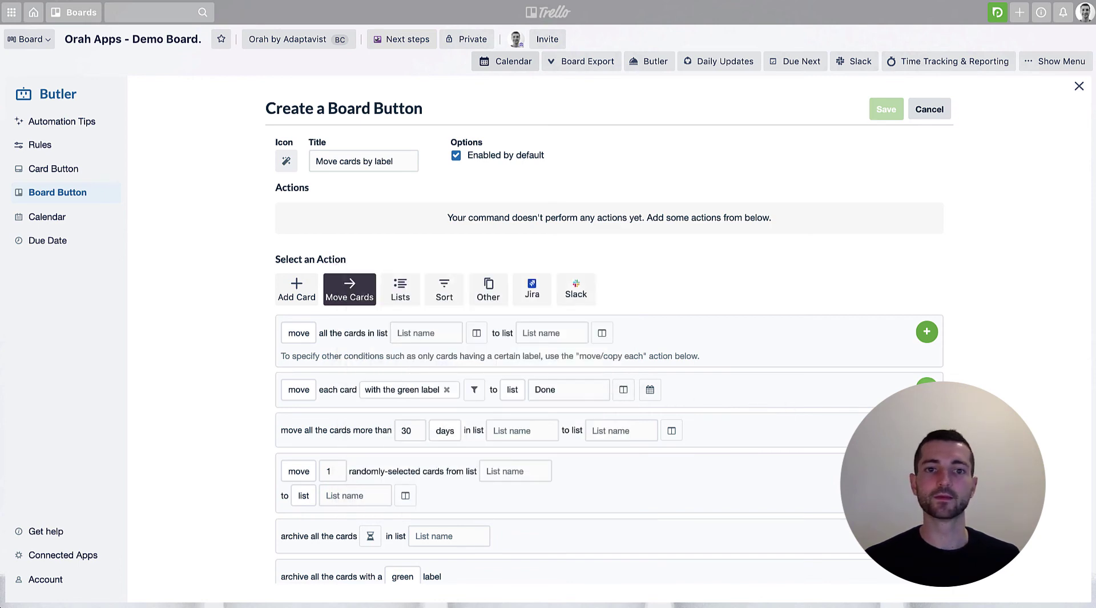
# Add the configured move action to the board button, save the button and return to the board
pyautogui.click(927, 386)
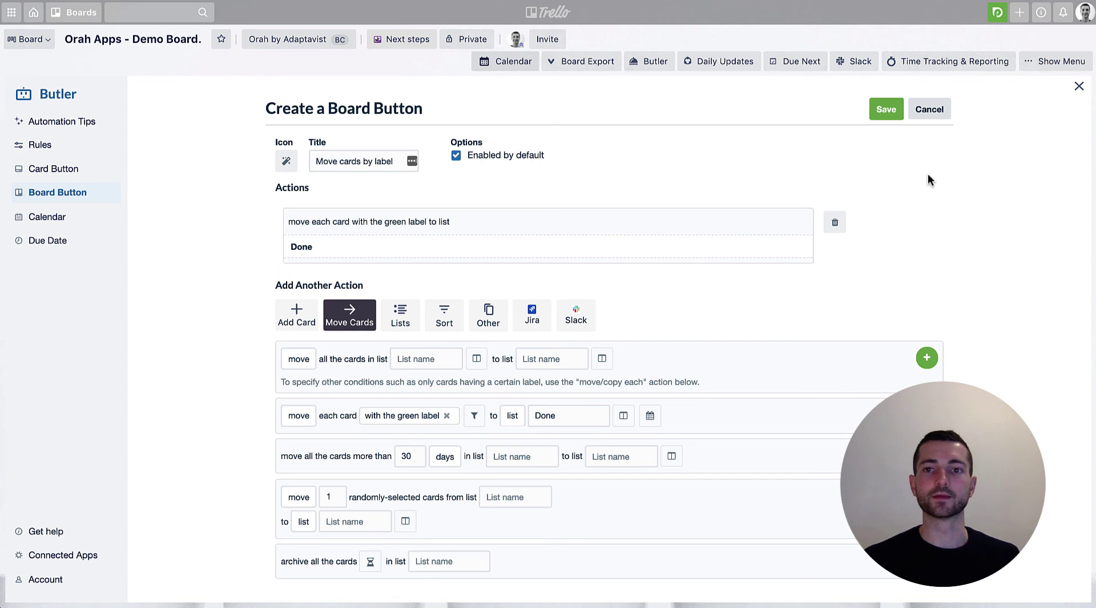
pyautogui.click(884, 109)
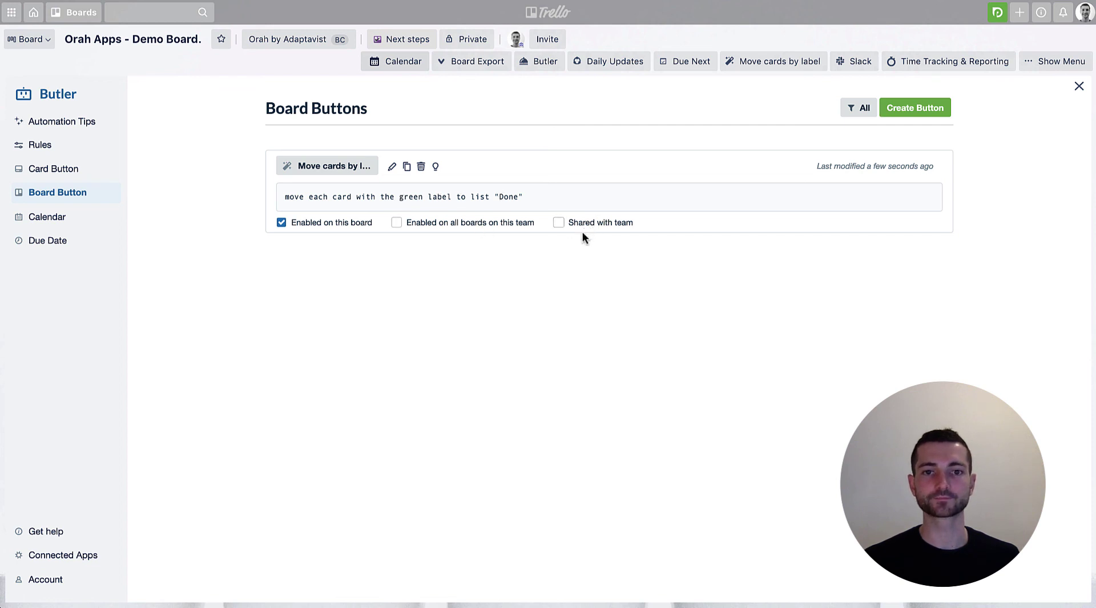
pyautogui.click(1077, 91)
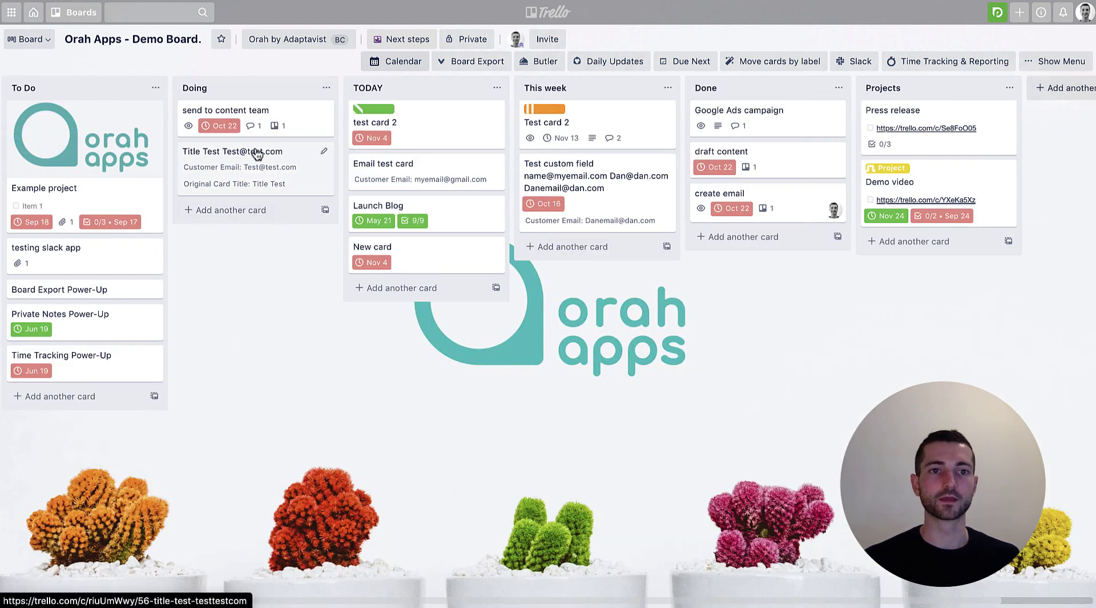
# Add the green label to the Title Test card in list Doing
pyautogui.press('l')
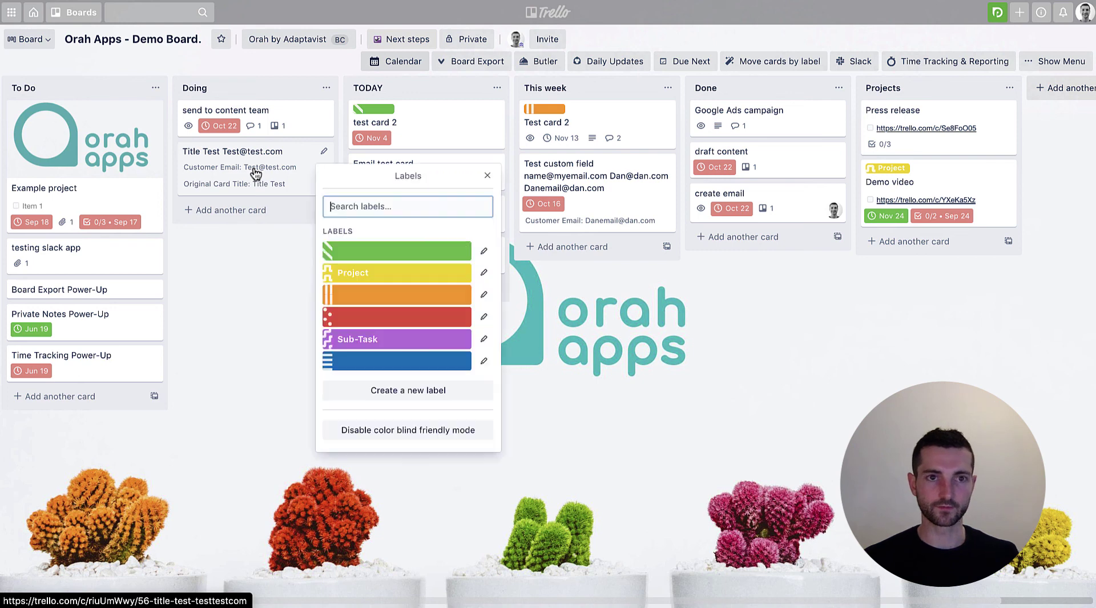
pyautogui.click(363, 251)
pyautogui.press('Escape')
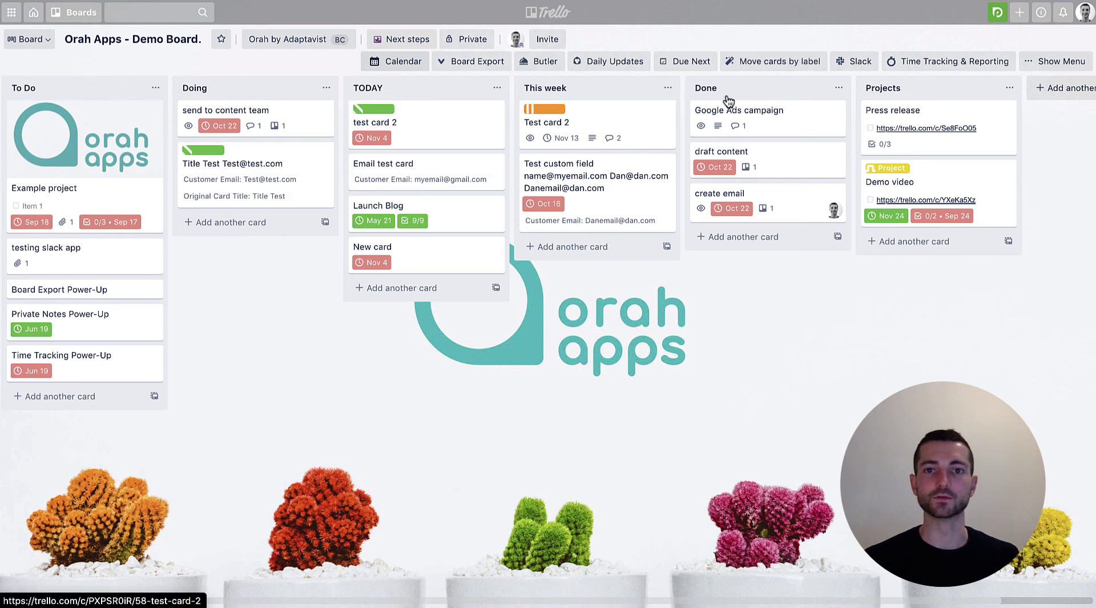
# Run the "Move cards by label" board button, view its execution log and close the log
pyautogui.click(763, 71)
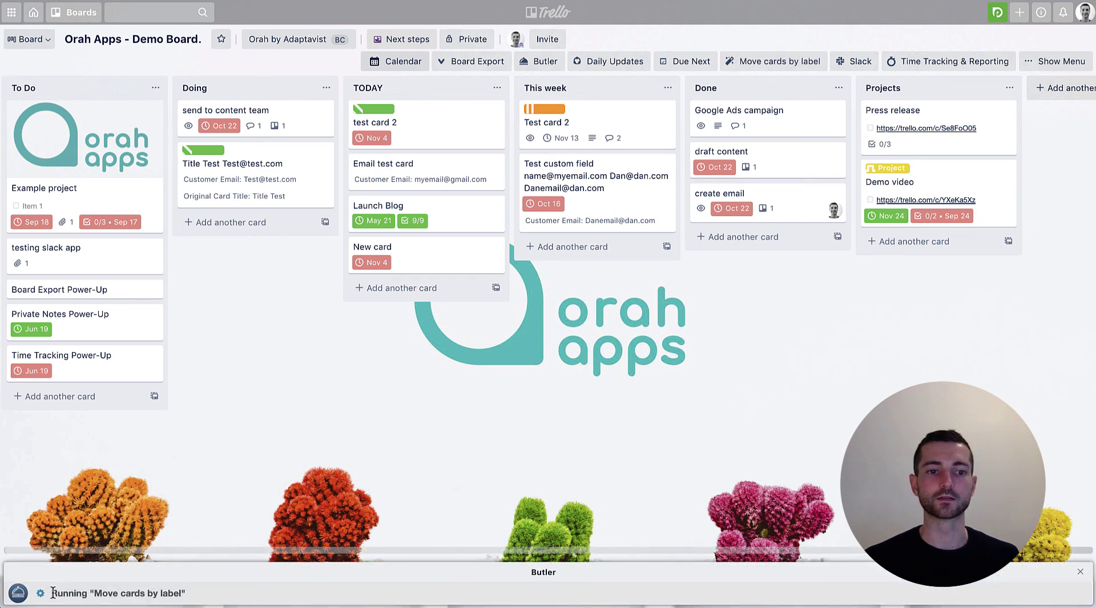
pyautogui.click(178, 598)
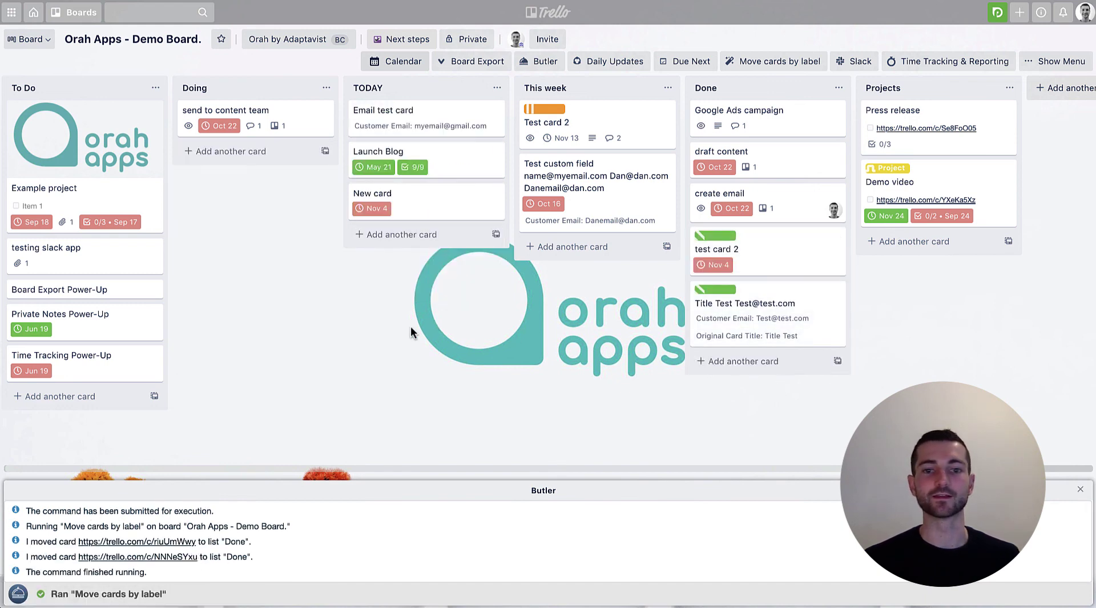
pyautogui.click(1080, 492)
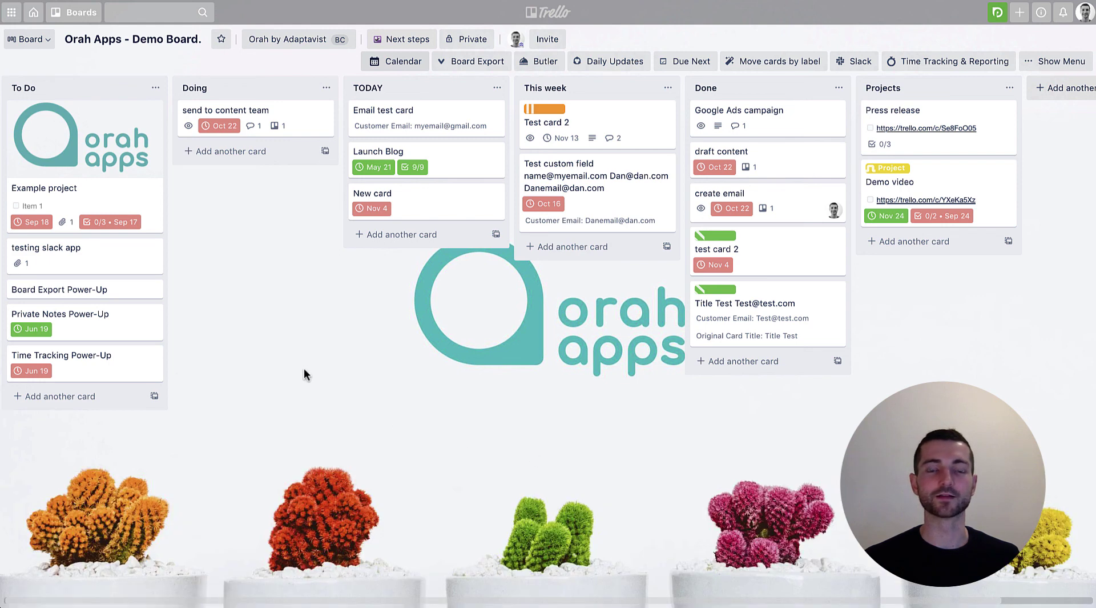